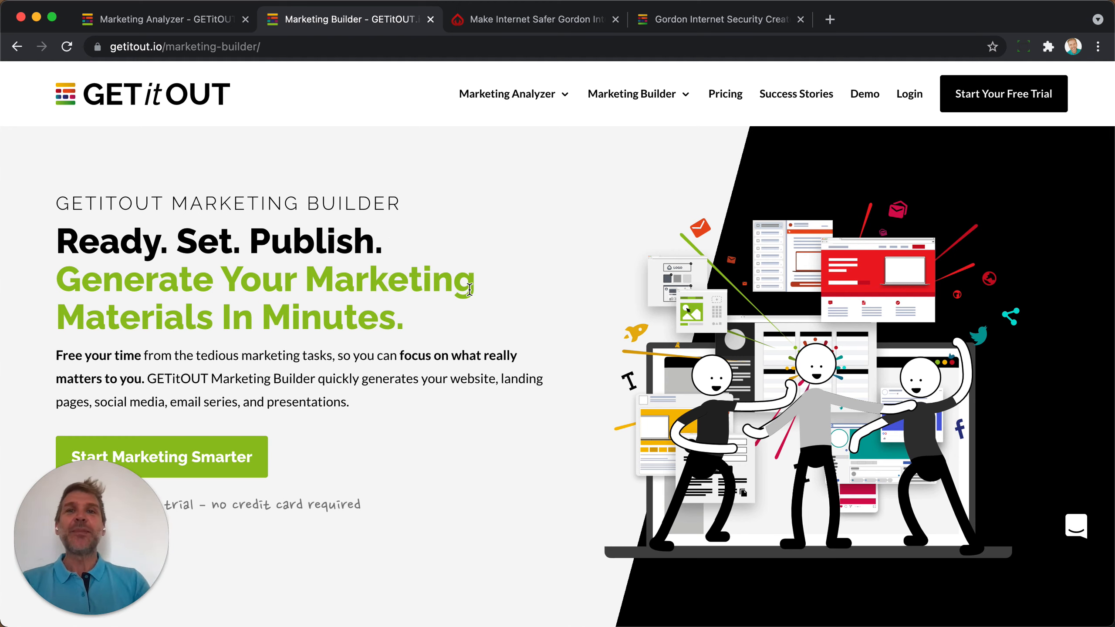
Switch to the live 'Make Internet Safer' Gordon Internet Security site tab.
left_click(522, 19)
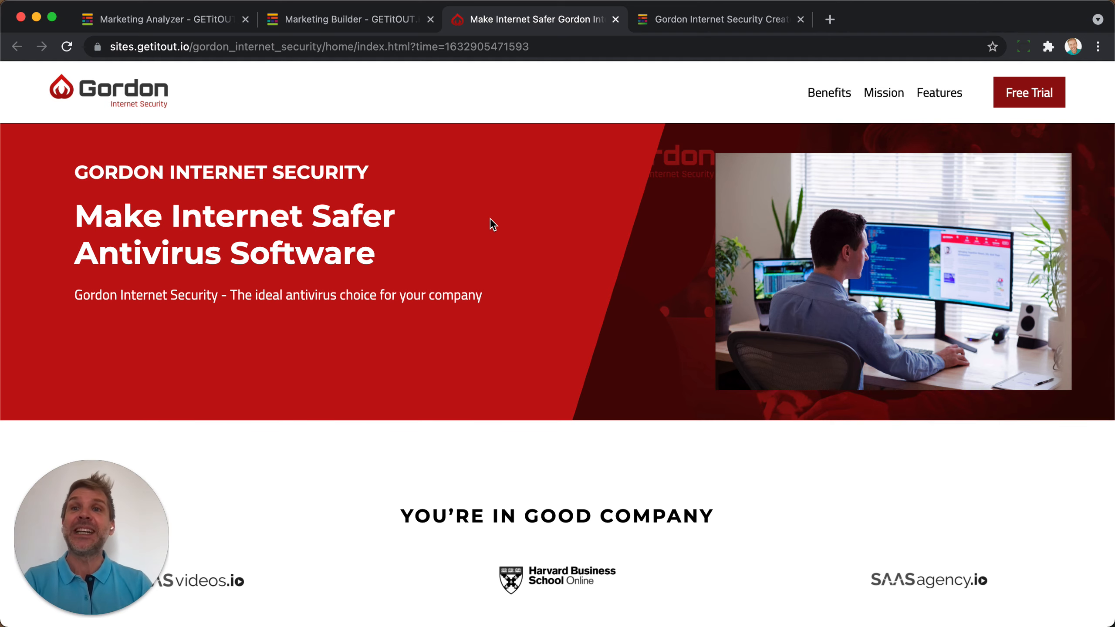
Review the live antivirus landing page, then return to the Gordon Internet Security Create tab.
scroll(466, 303, "down", 1)
scroll(467, 303, "down", 20)
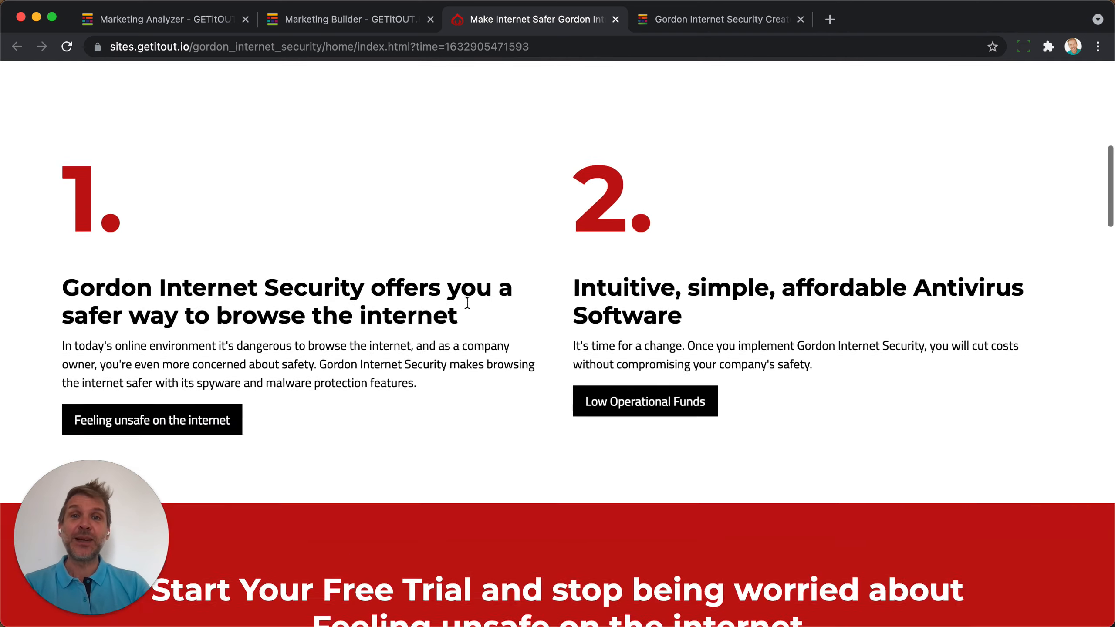
scroll(467, 301, "up", 20)
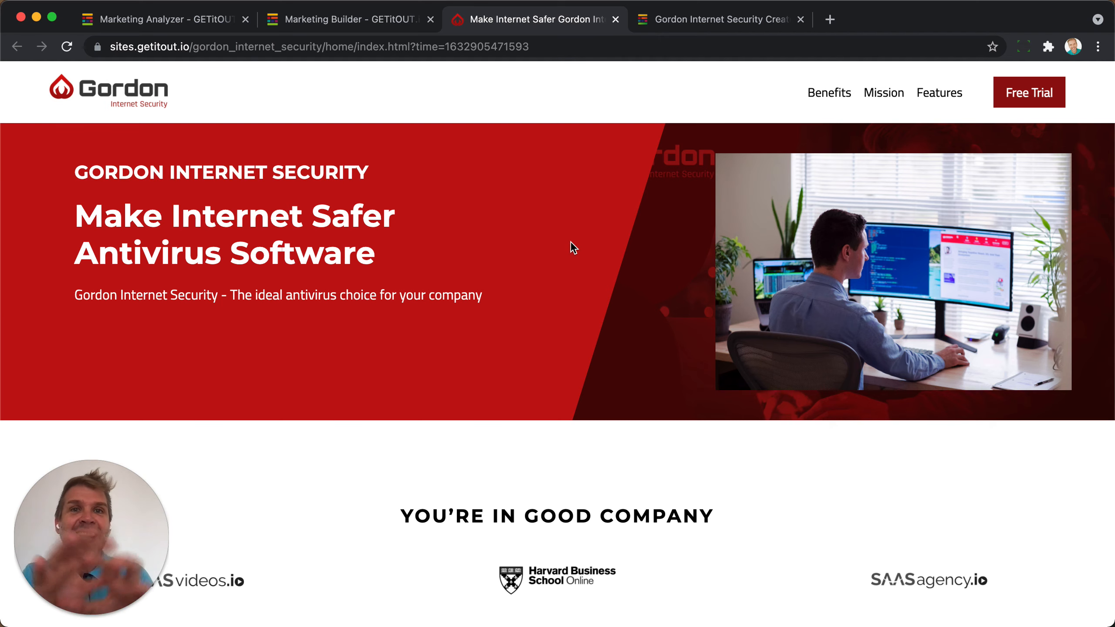
scroll(570, 241, "down", 10)
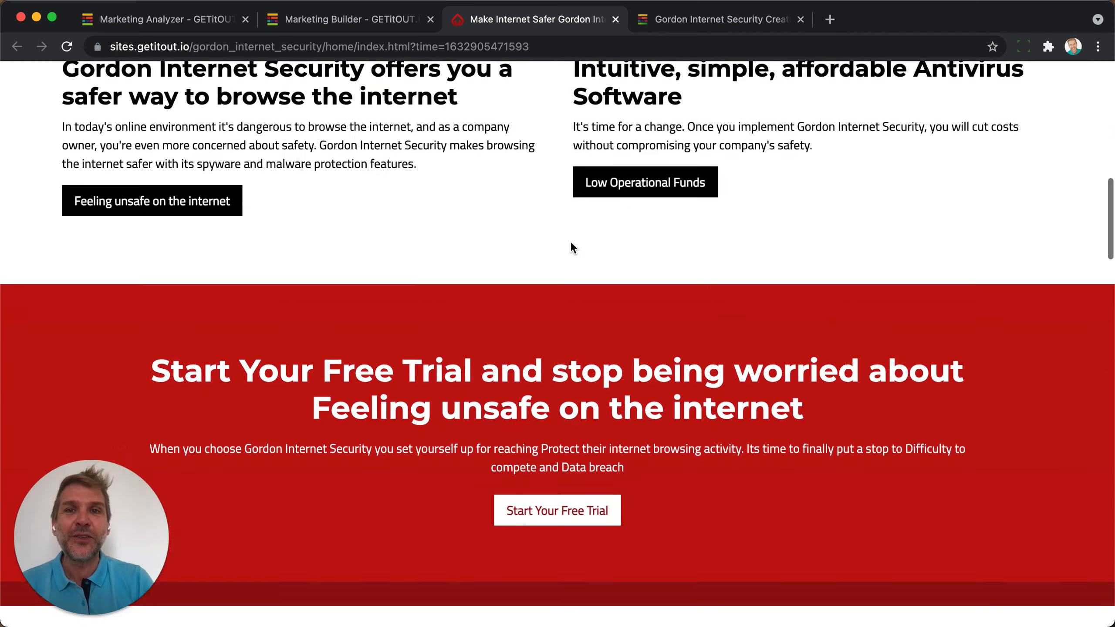
scroll(570, 242, "up", 12)
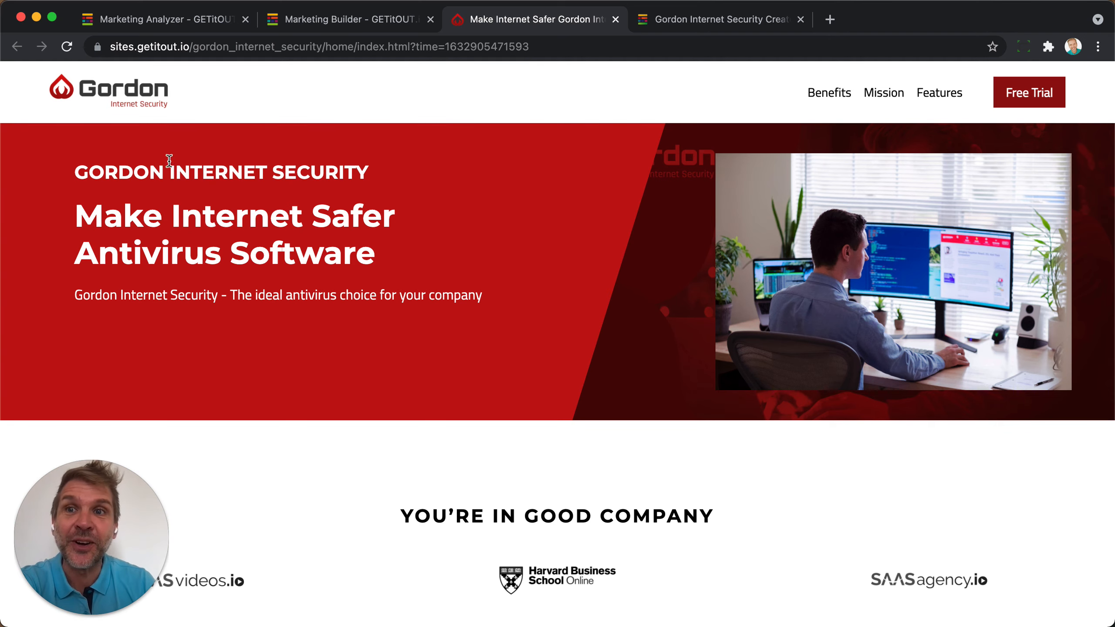
scroll(179, 325, "down", 10)
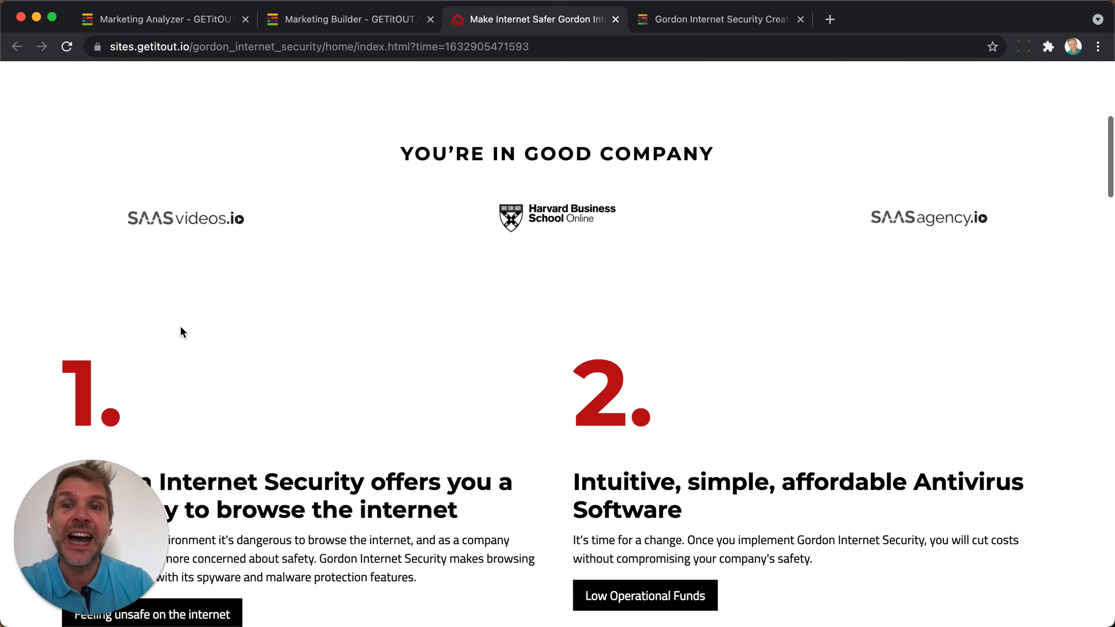
scroll(181, 332, "down", 3)
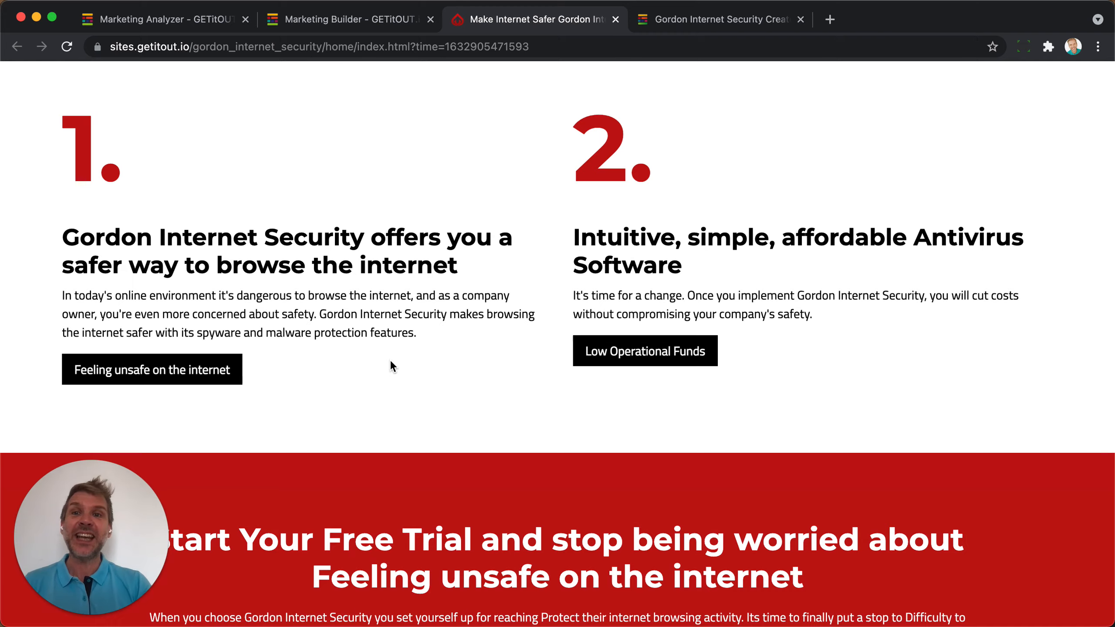
scroll(390, 360, "down", 7)
scroll(390, 360, "down", 1)
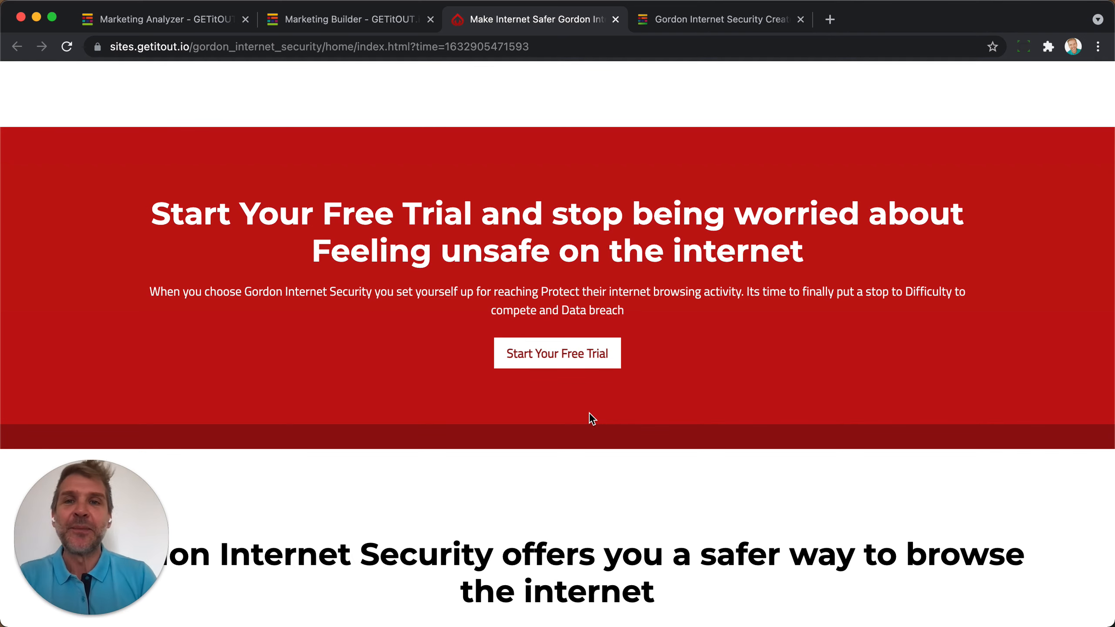
scroll(589, 419, "up", 15)
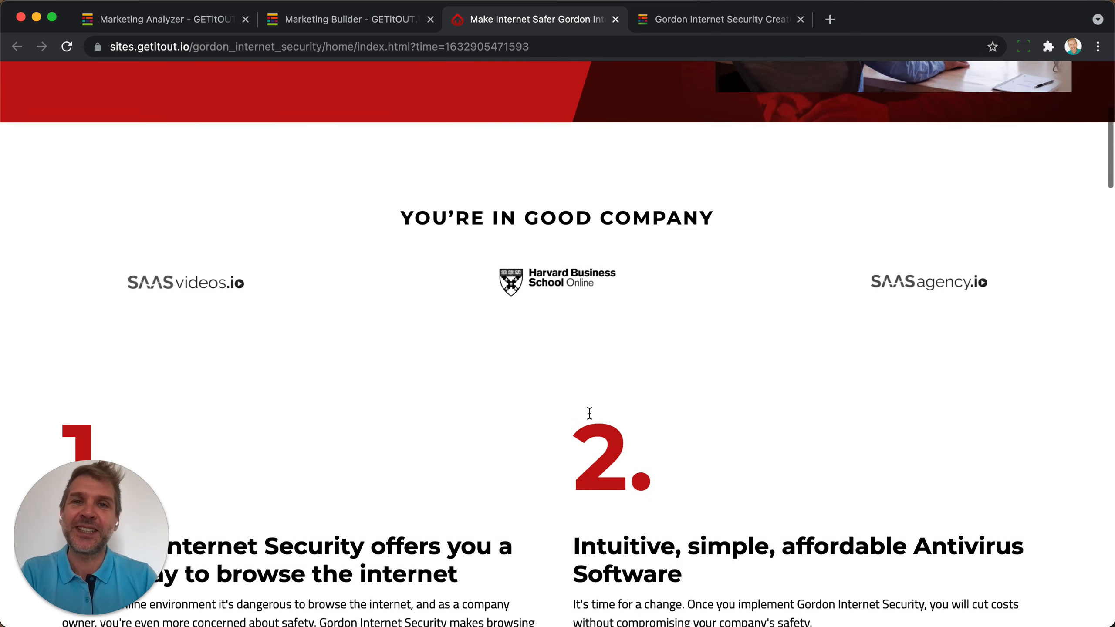
scroll(589, 413, "up", 6)
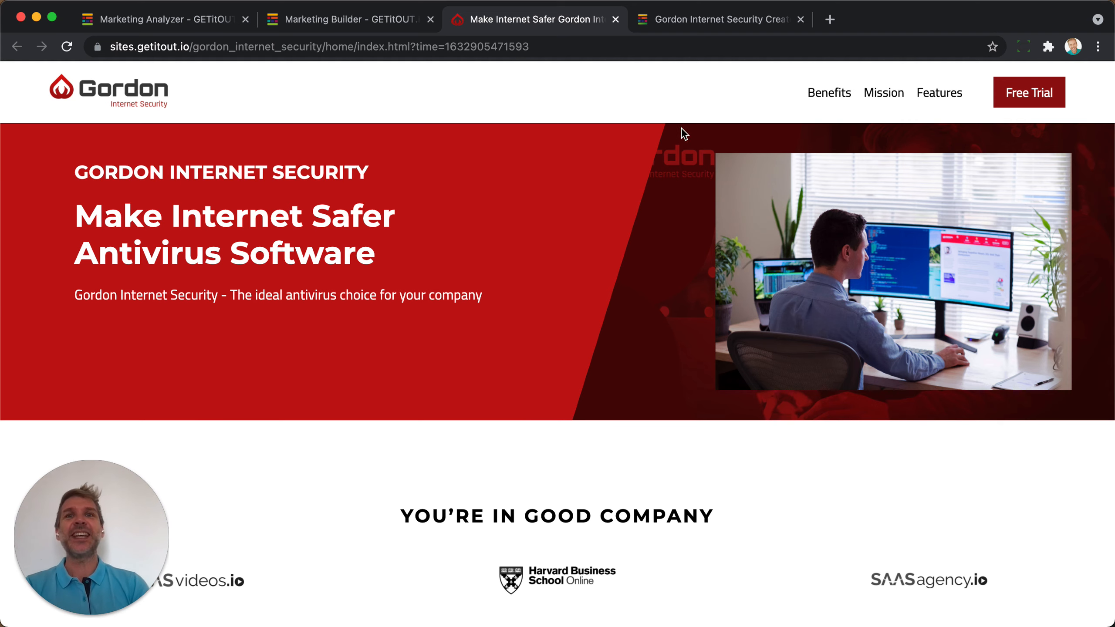
left_click(712, 19)
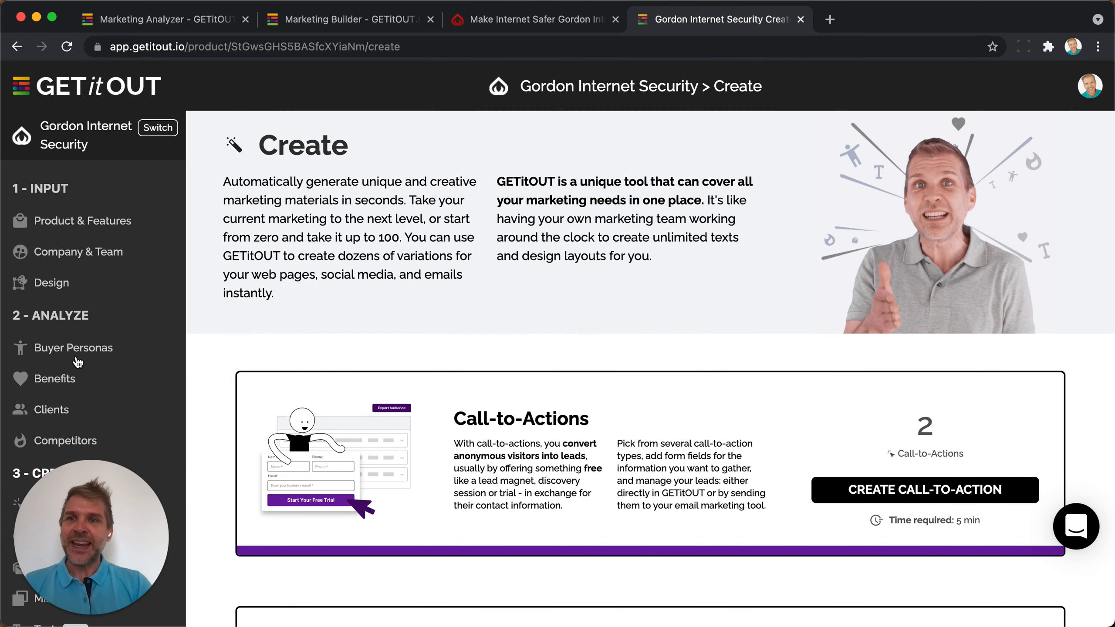
Open the One-page website's details from the Websites list and start editing it.
scroll(66, 308, "down", 1)
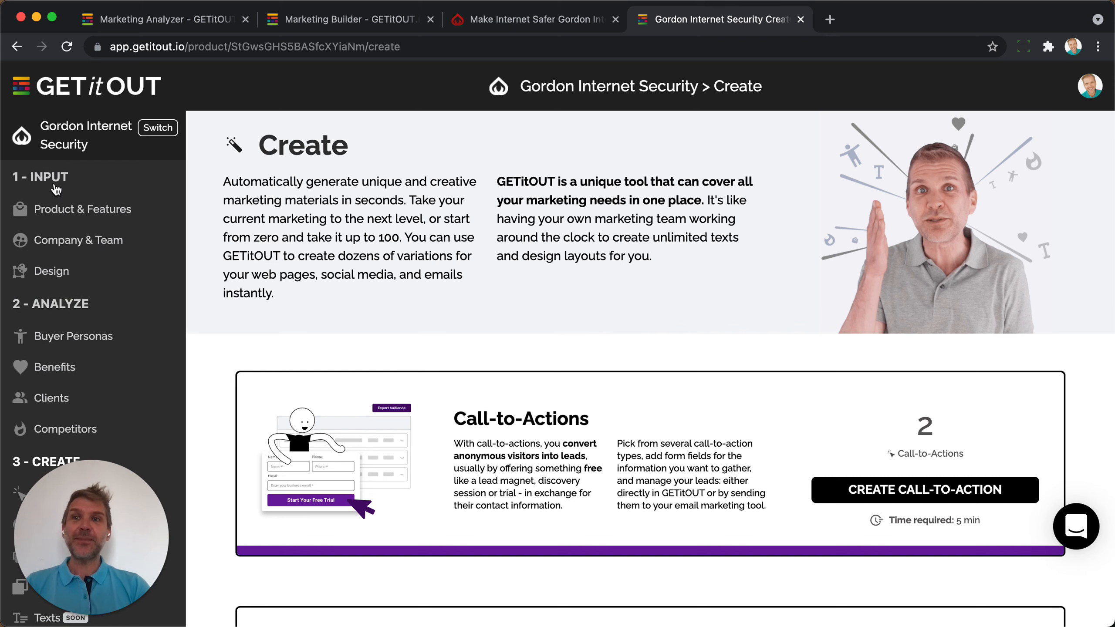
scroll(60, 314, "down", 3)
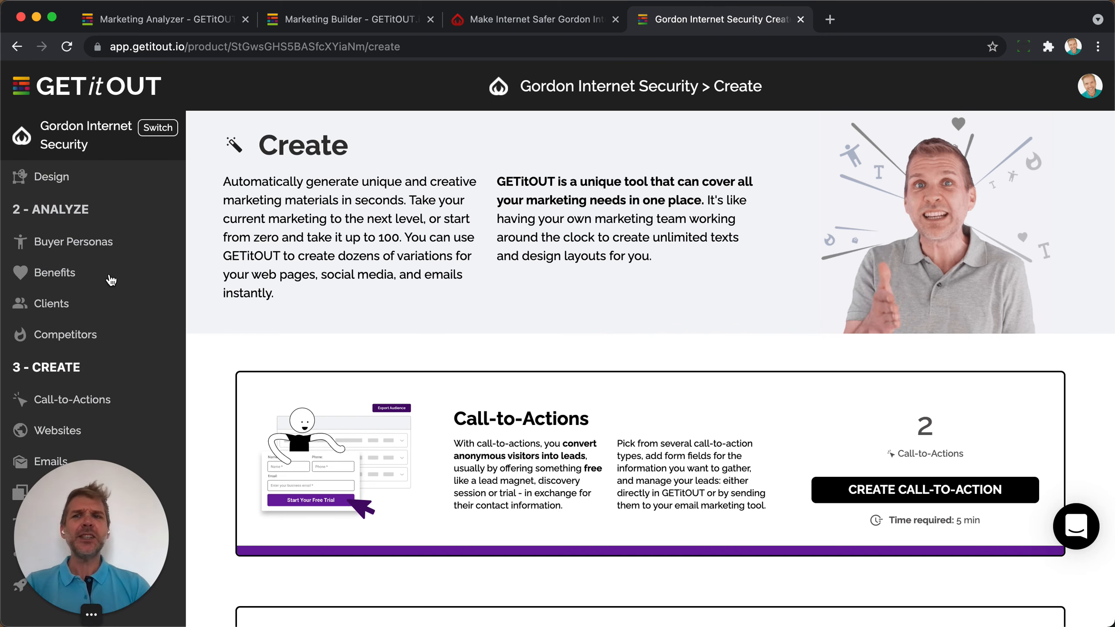
left_click(53, 431)
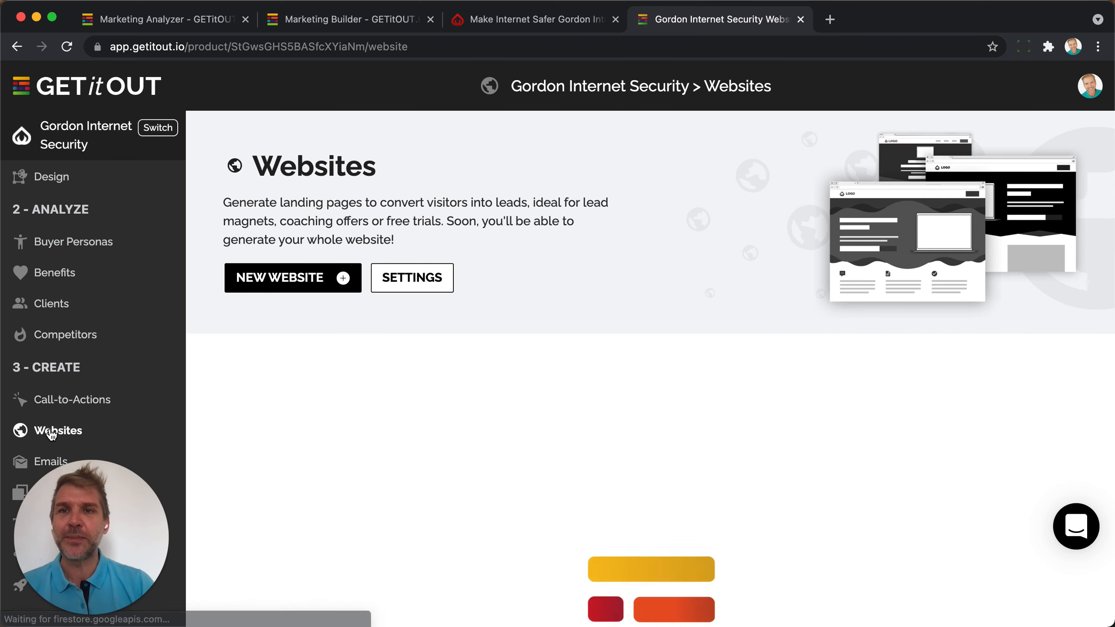
scroll(378, 452, "down", 5)
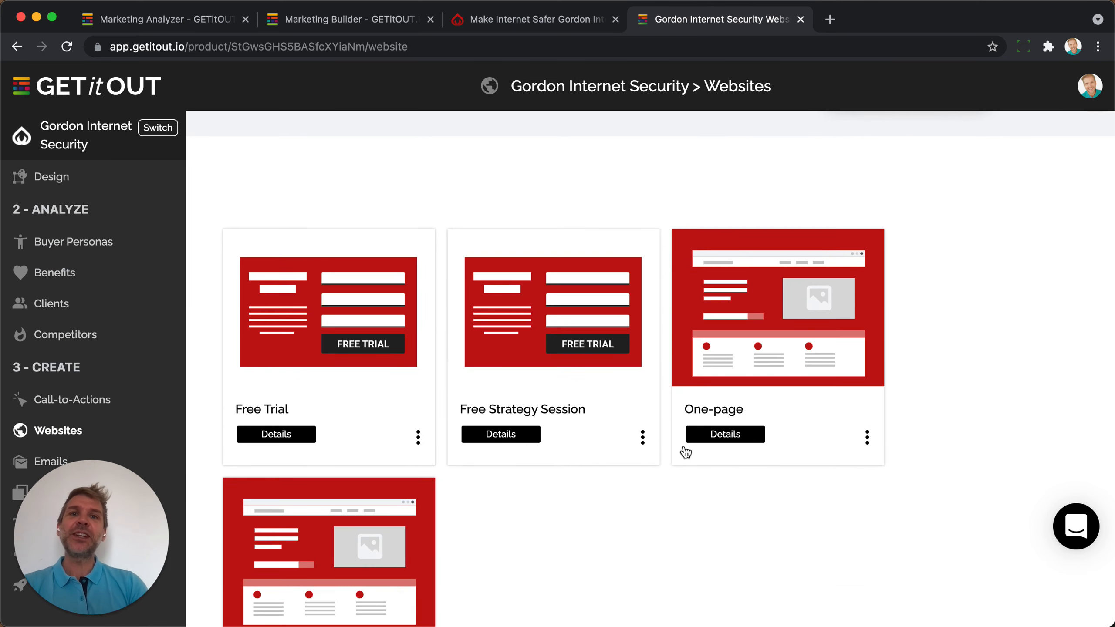
left_click(737, 434)
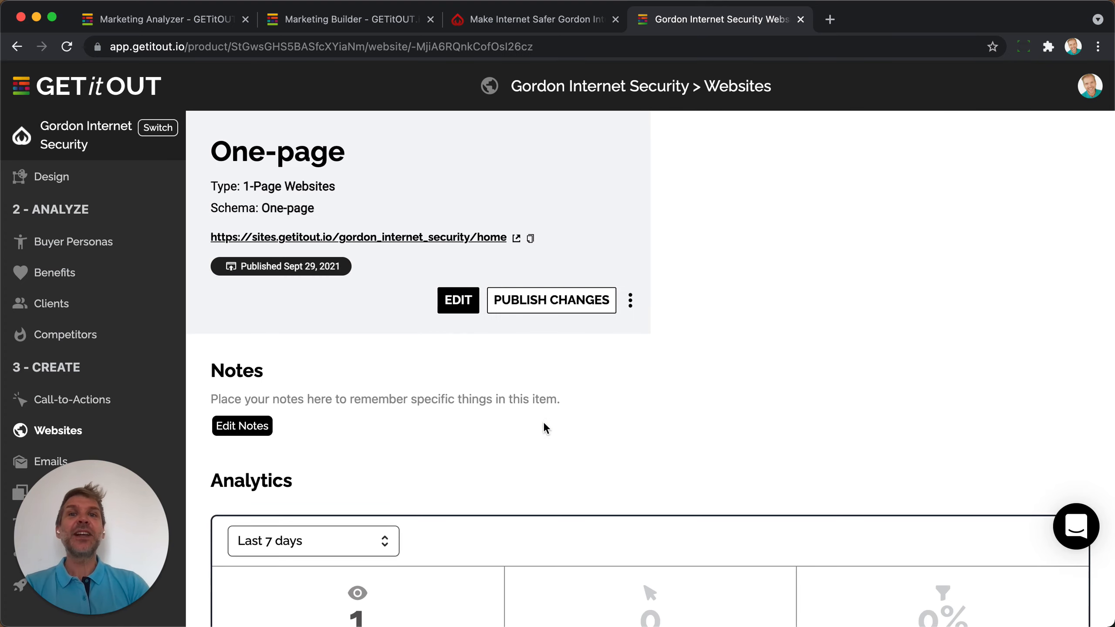
left_click(460, 301)
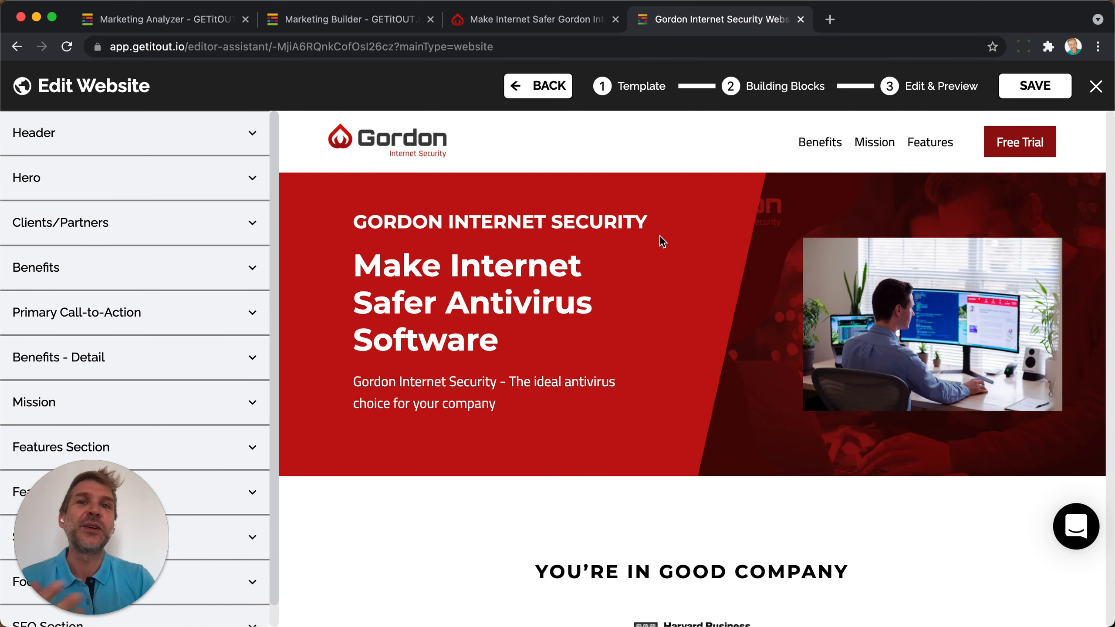
Step back to Step 1 Template, browse the templates, then advance to Building Blocks.
left_click(547, 90)
left_click(547, 89)
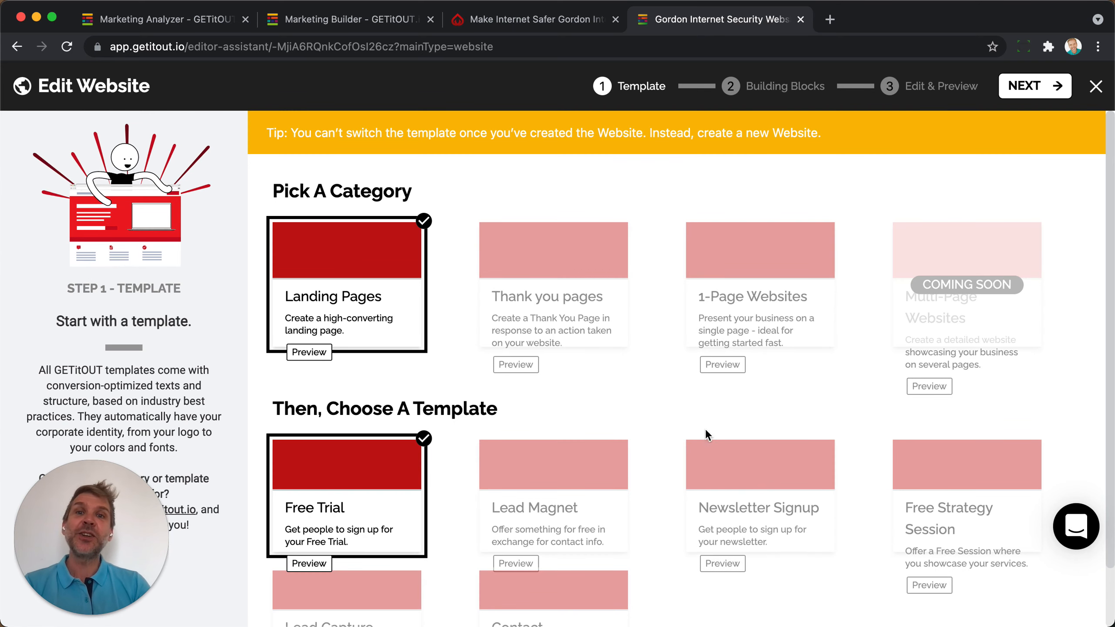
scroll(669, 442, "down", 5)
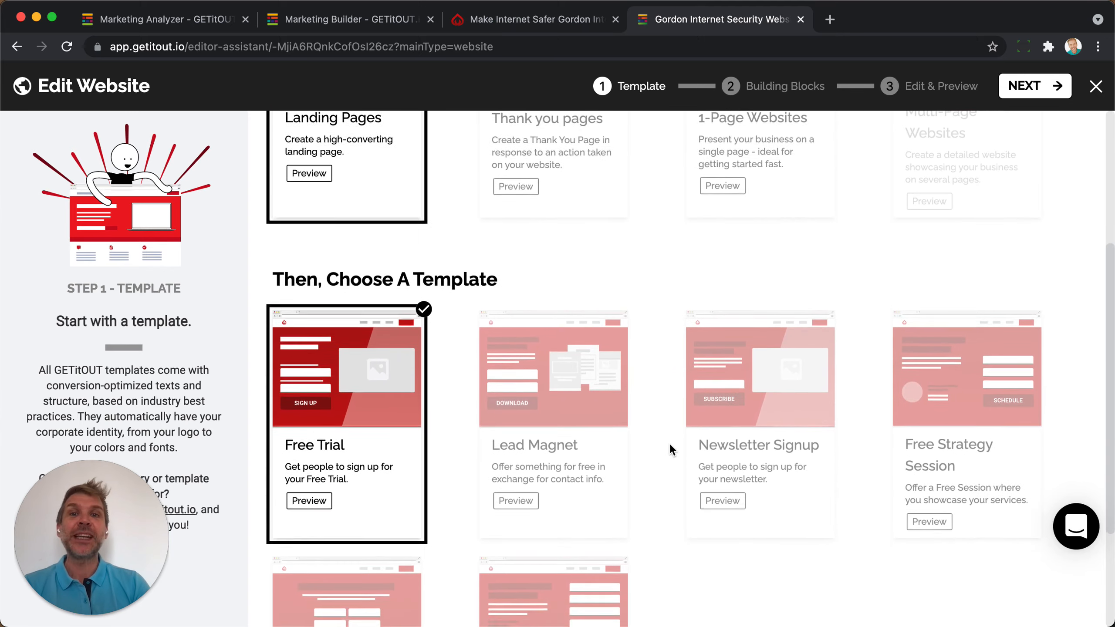
scroll(669, 443, "down", 2)
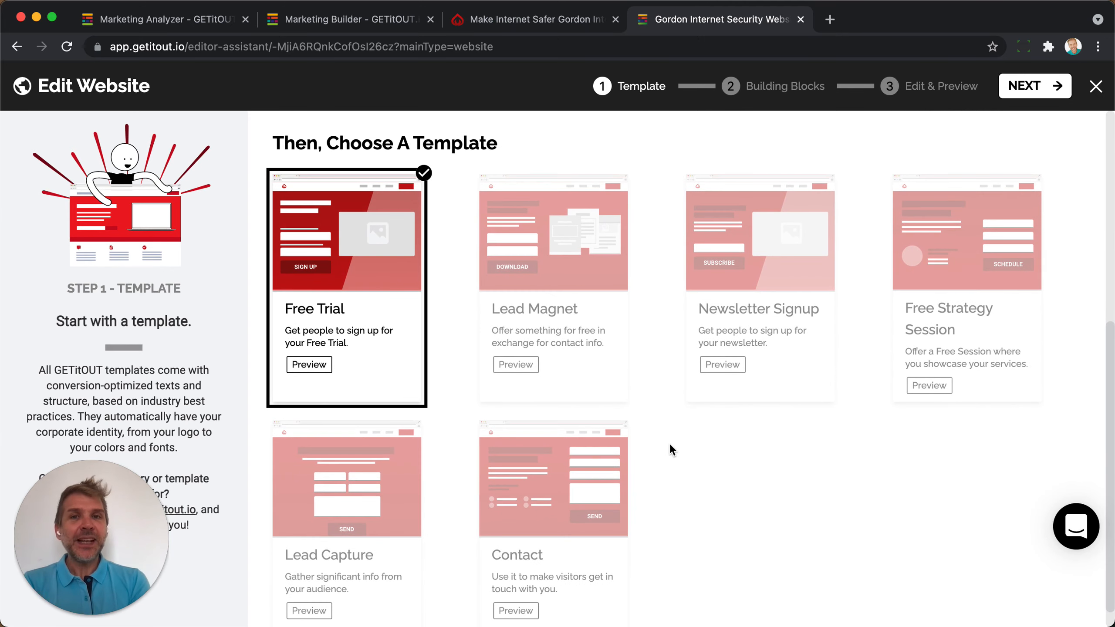
scroll(670, 446, "up", 7)
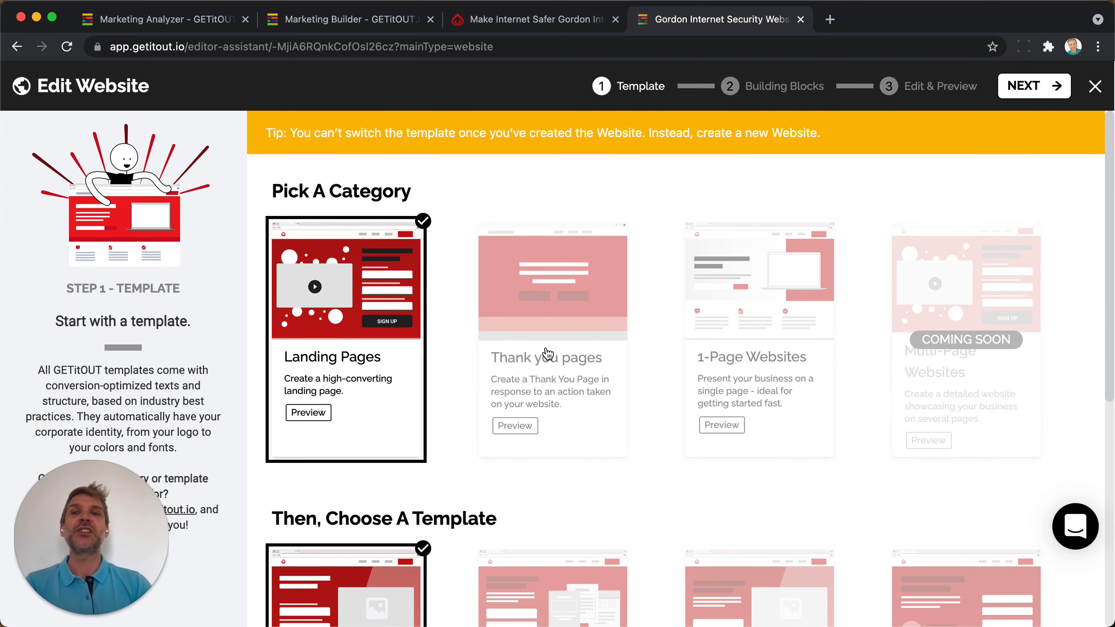
left_click(1029, 87)
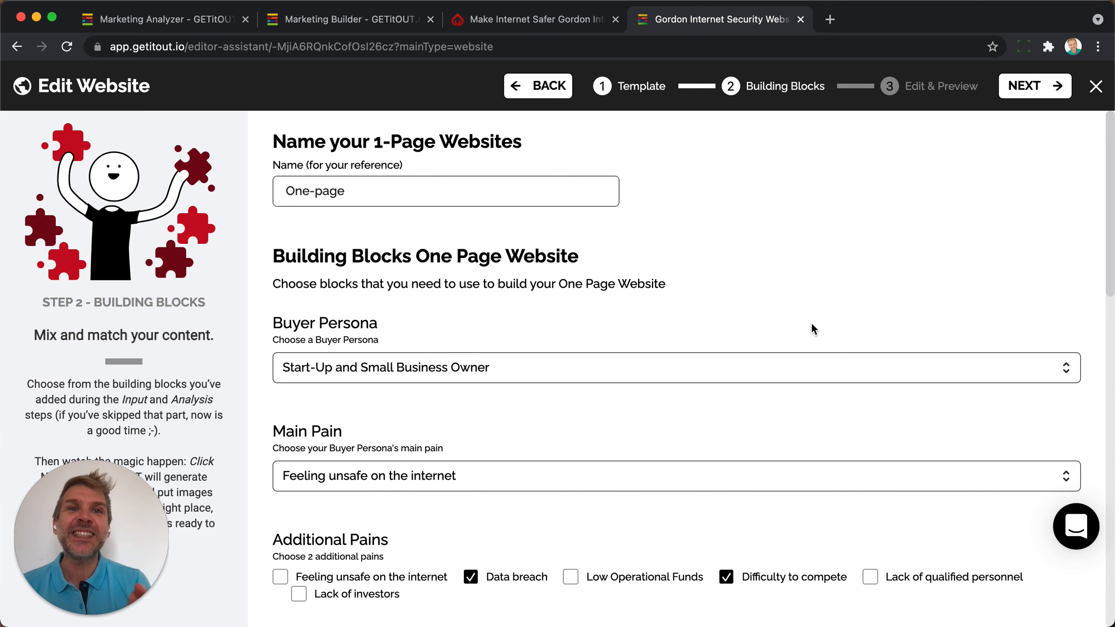
Keep 'Start-Up and Small Business Owner' as the buyer persona.
scroll(453, 202, "down", 12)
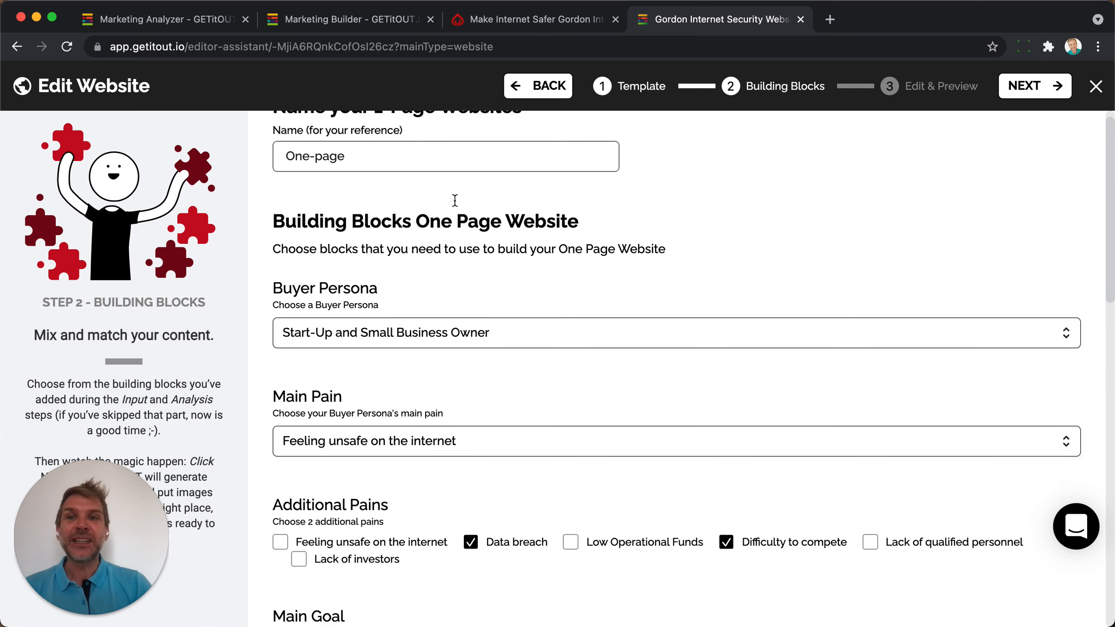
scroll(454, 200, "up", 15)
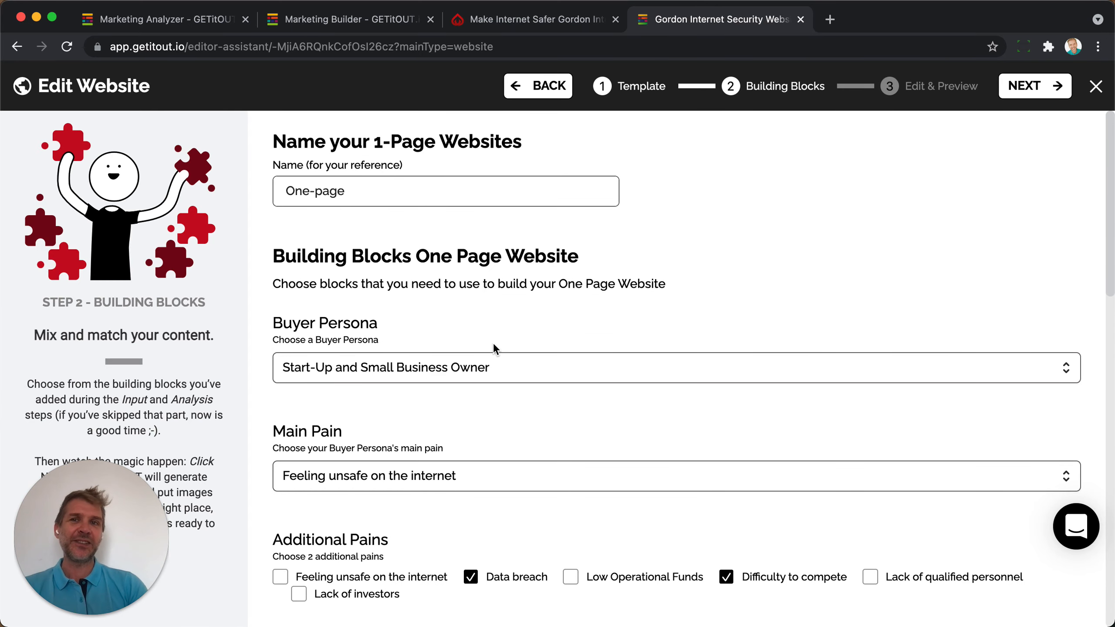
scroll(494, 345, "down", 3)
left_click(397, 254)
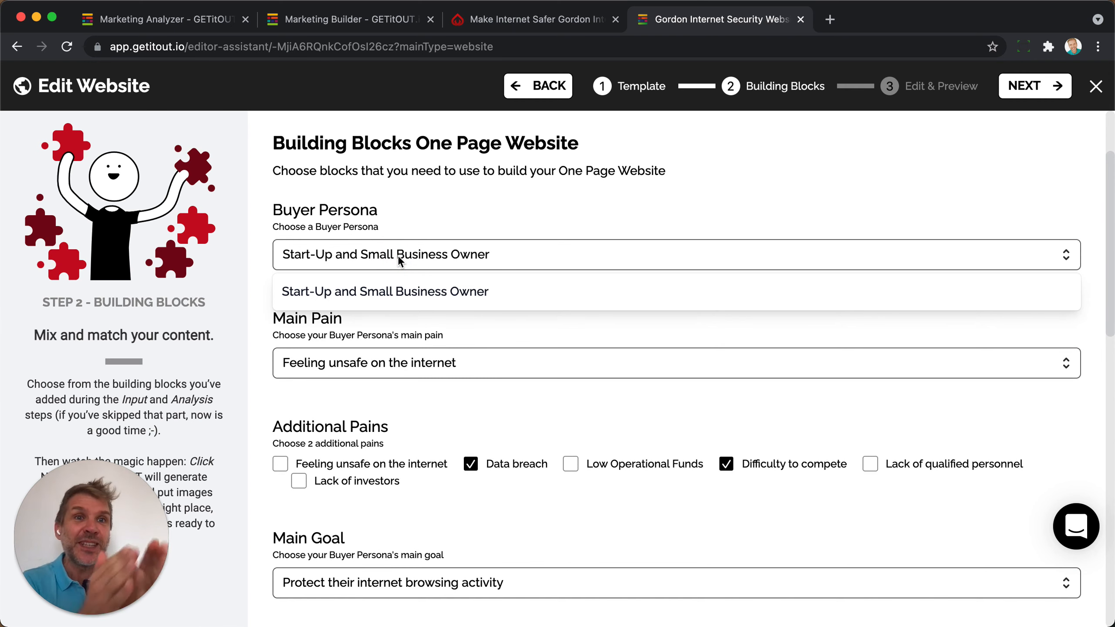
left_click(389, 293)
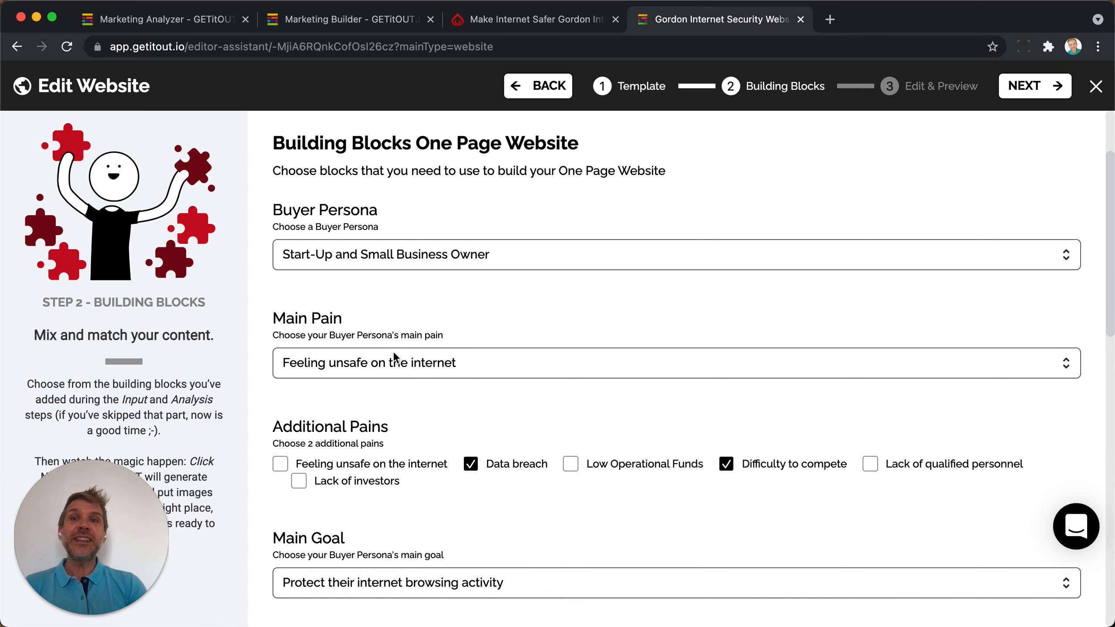
Review the remaining pains, goals, clients, benefits and features, then generate the Edit & Preview page.
scroll(413, 400, "down", 5)
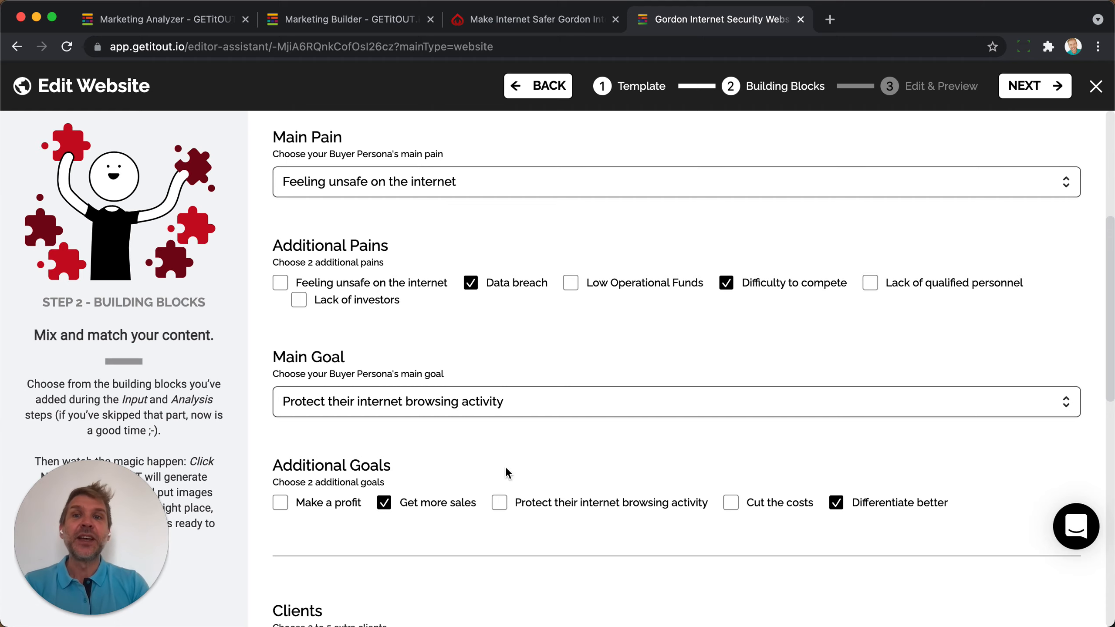
scroll(505, 468, "down", 4)
scroll(384, 268, "up", 5)
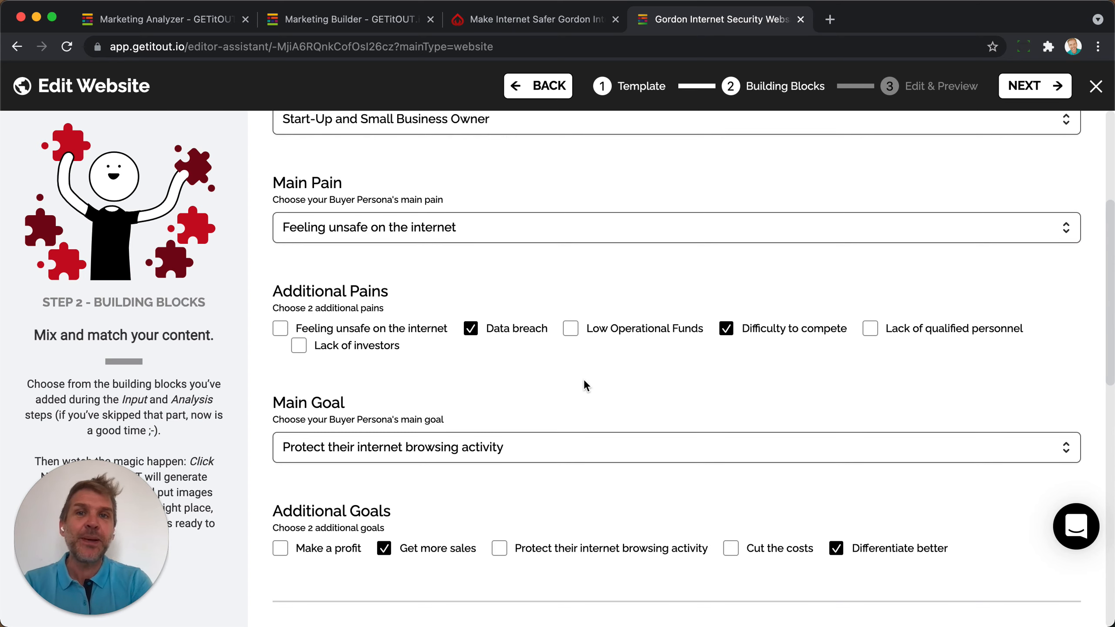
scroll(583, 381, "down", 10)
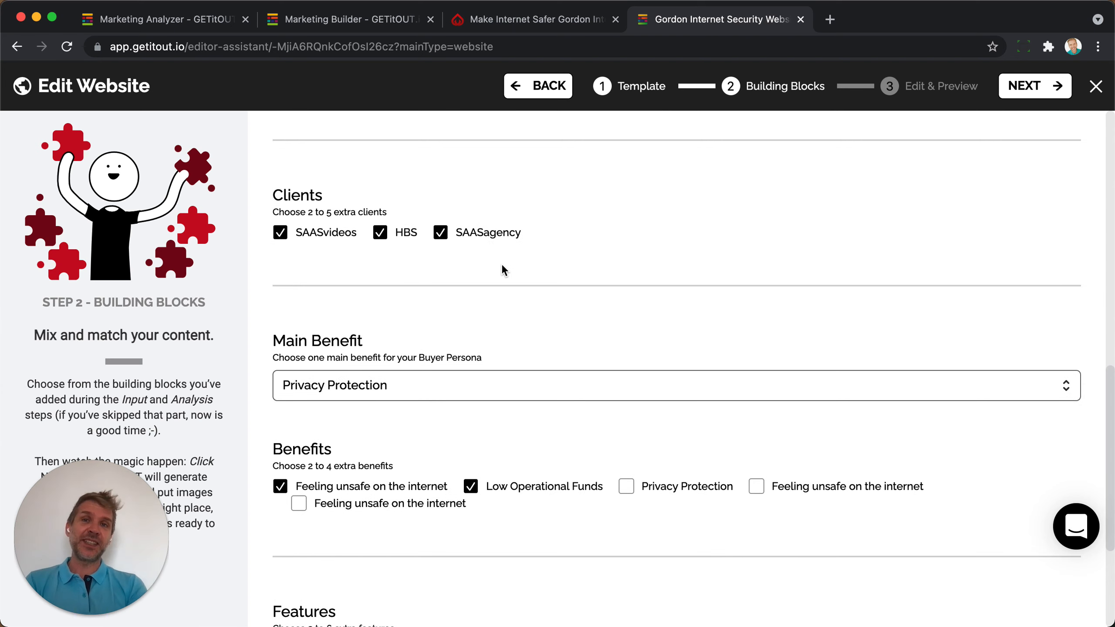
scroll(502, 266, "down", 4)
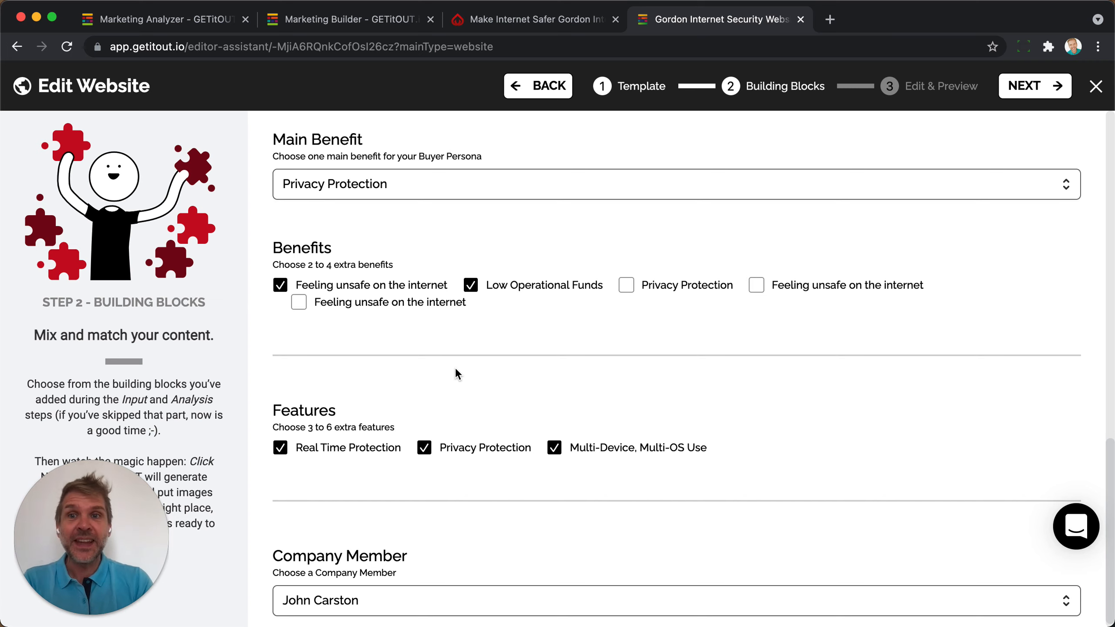
scroll(455, 367, "down", 1)
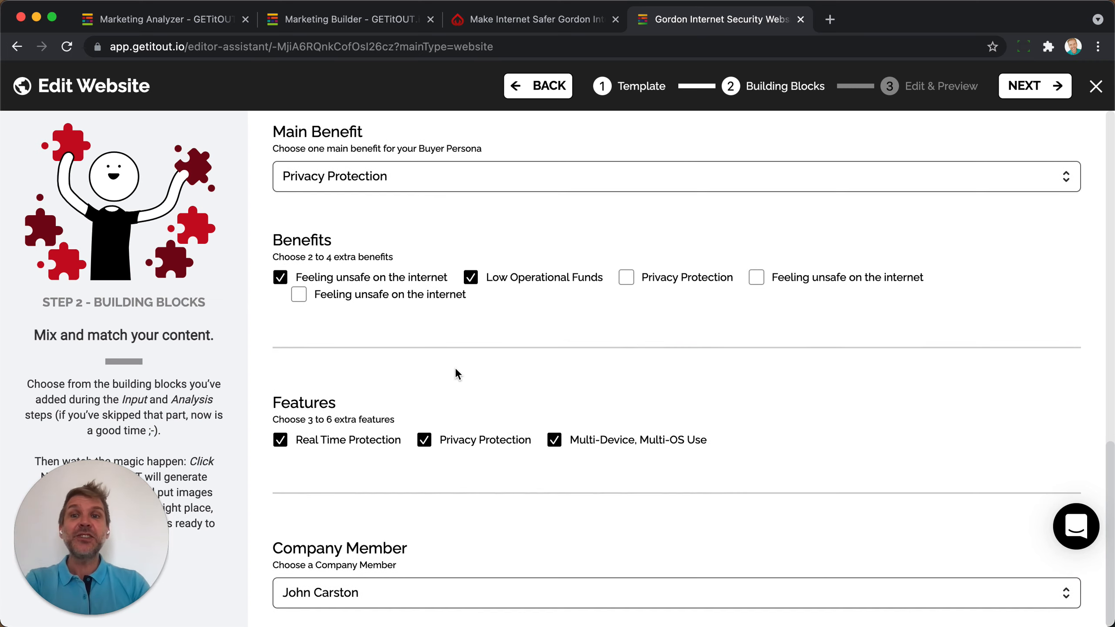
left_click(1037, 88)
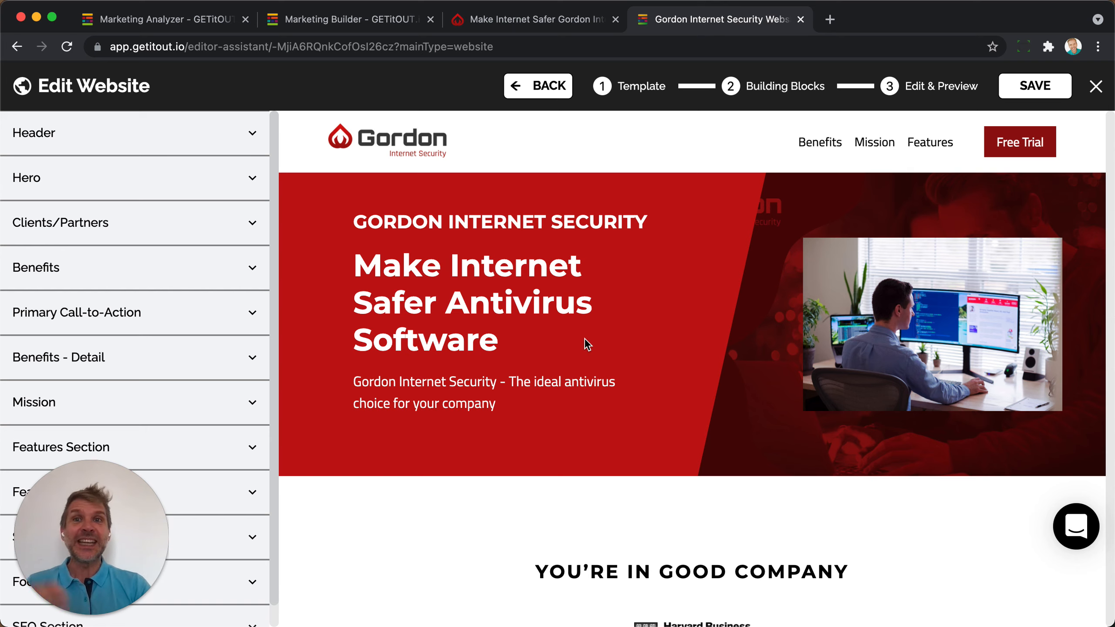
Scroll the generated Gordon page to the numbered benefit blocks and expand Benefits - Detail.
scroll(492, 285, "down", 12)
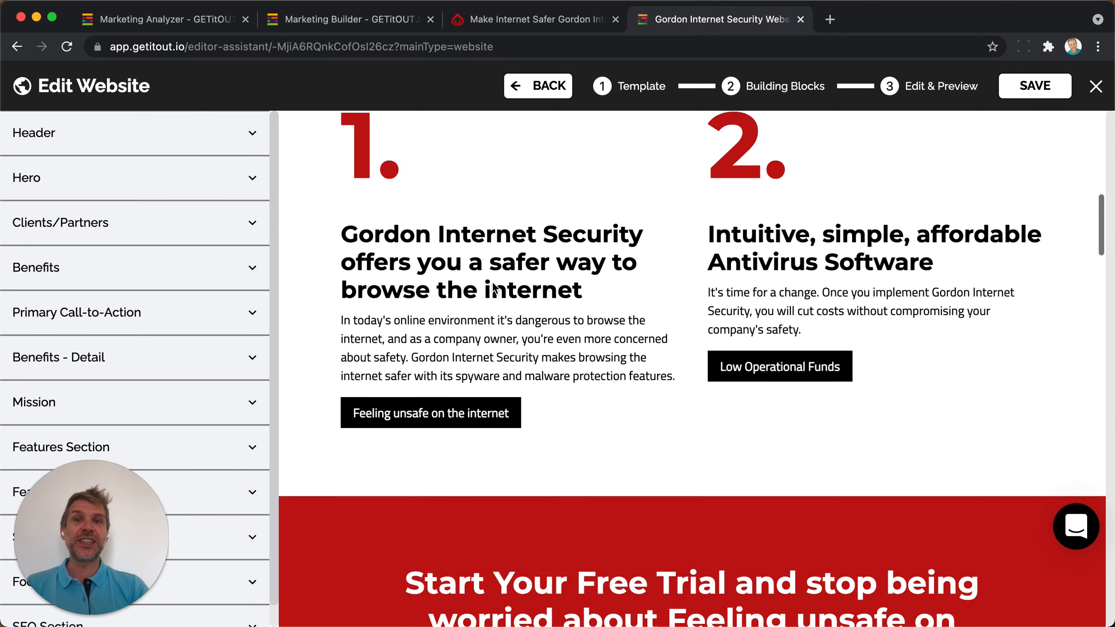
scroll(492, 285, "up", 13)
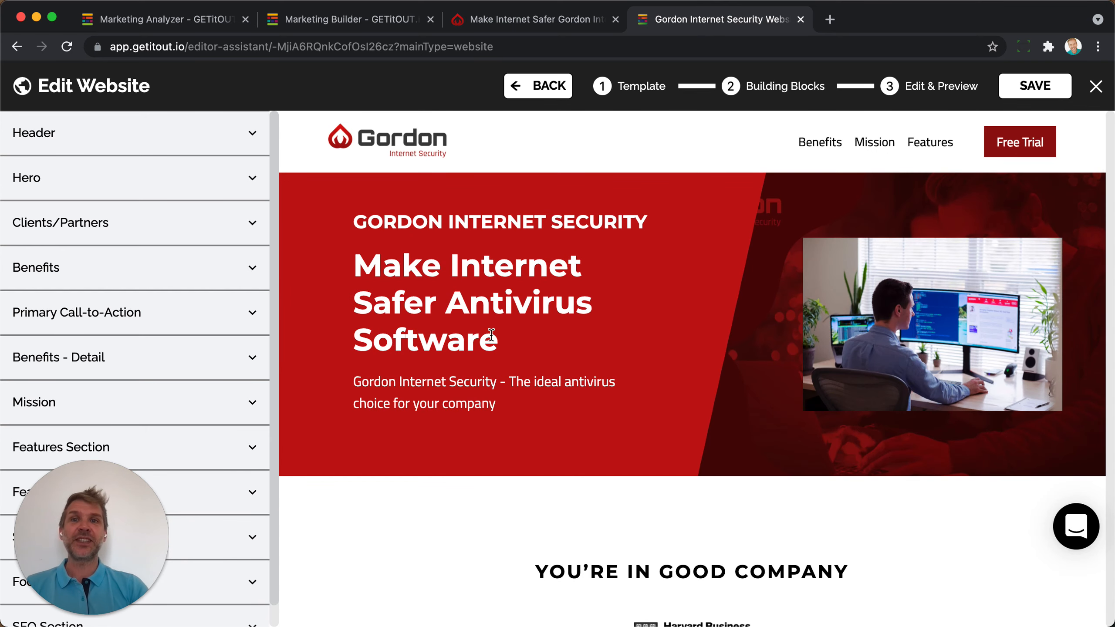
scroll(491, 335, "down", 12)
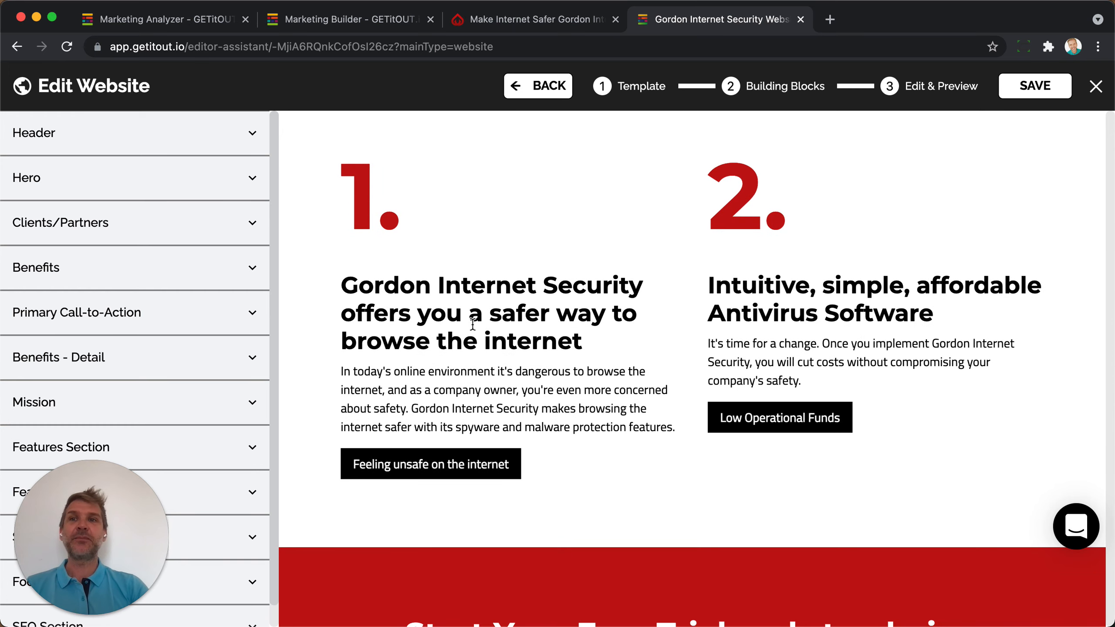
left_click(85, 367)
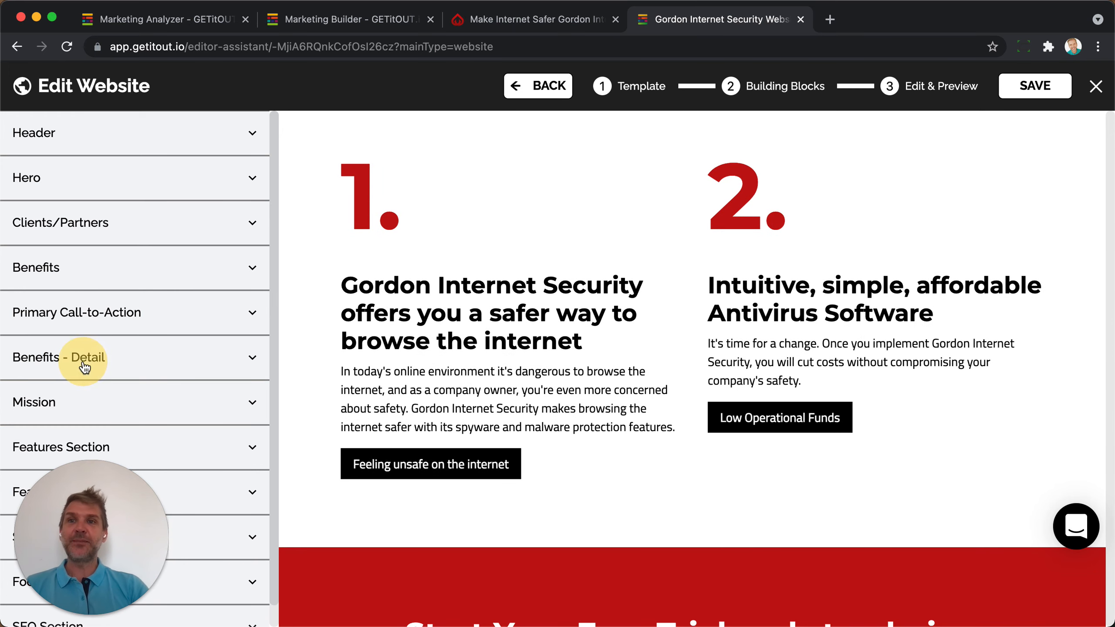
Scroll the Benefits - Detail fields and preview to the 'Start Your Free Trial' benefit block.
scroll(83, 365, "down", 6)
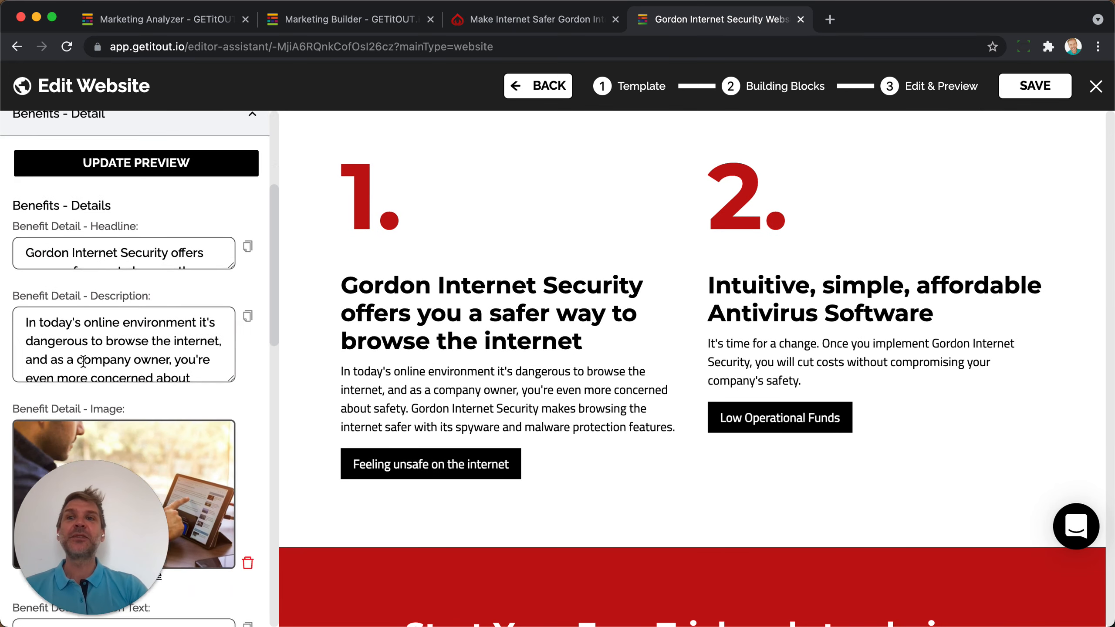
scroll(83, 362, "down", 1)
scroll(114, 299, "down", 4)
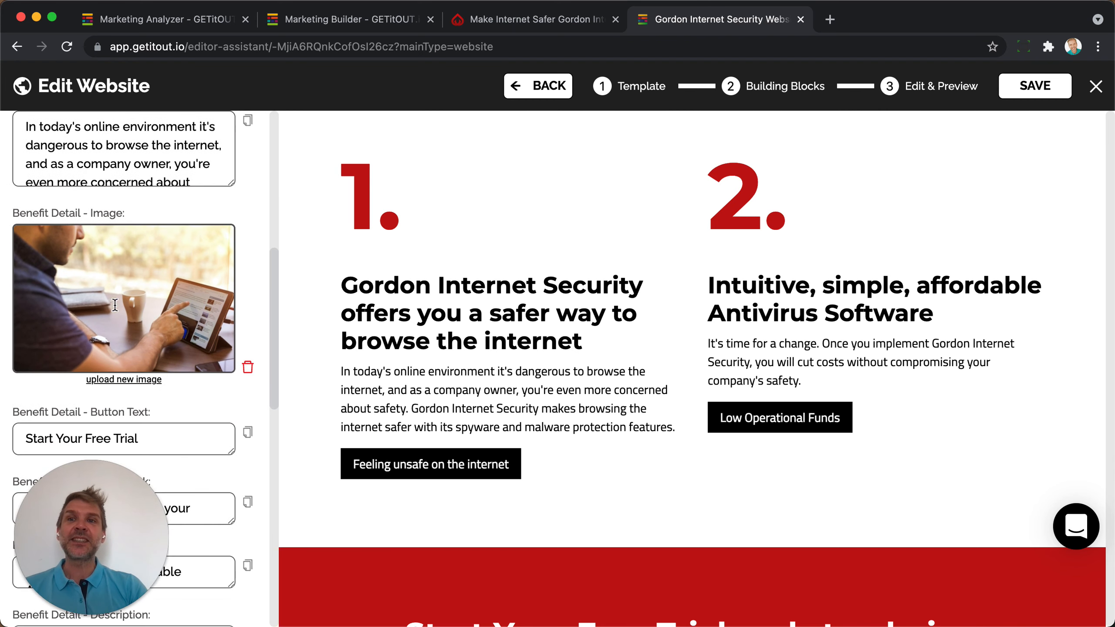
scroll(131, 333, "up", 5)
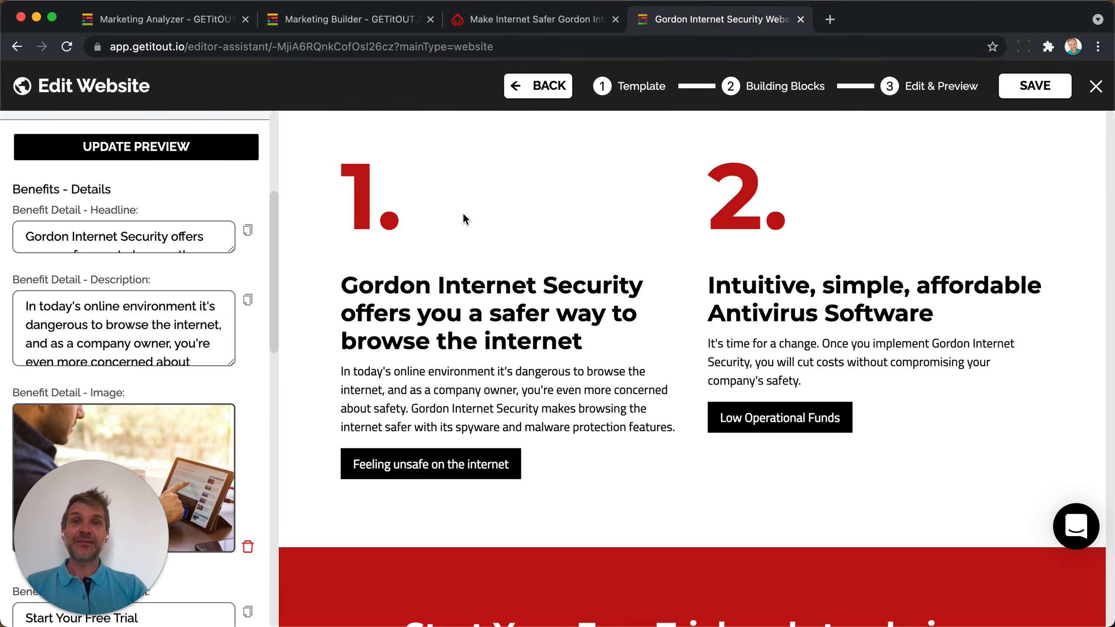
scroll(458, 333, "up", 5)
scroll(459, 333, "up", 5)
scroll(460, 336, "down", 20)
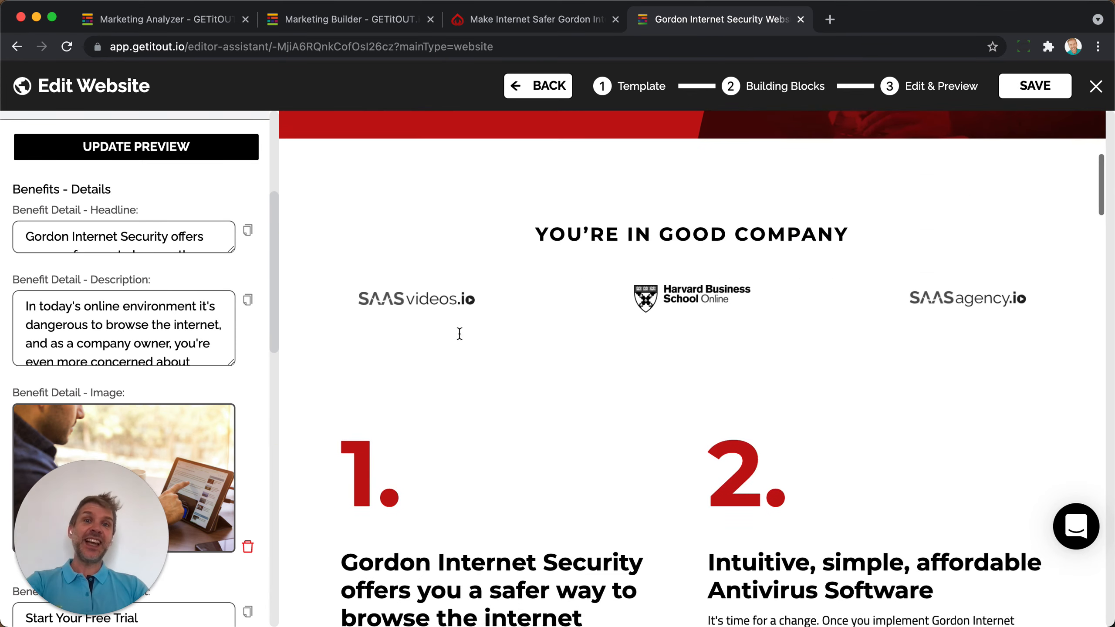
scroll(460, 338, "down", 3)
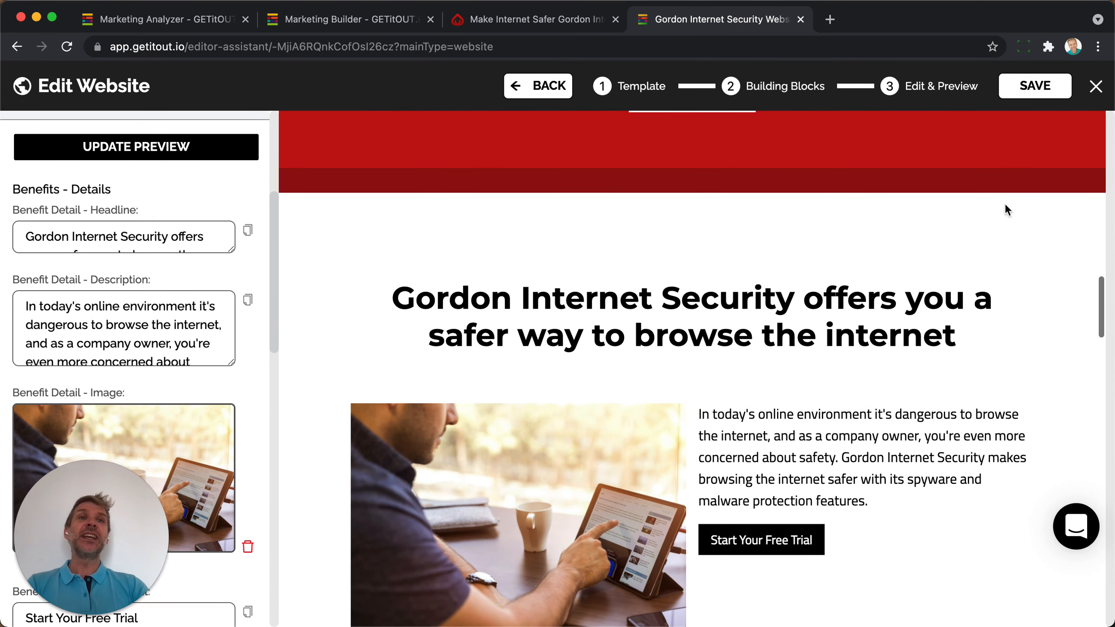
Close the editor, save the website changes and acknowledge the success alert.
left_click(1095, 93)
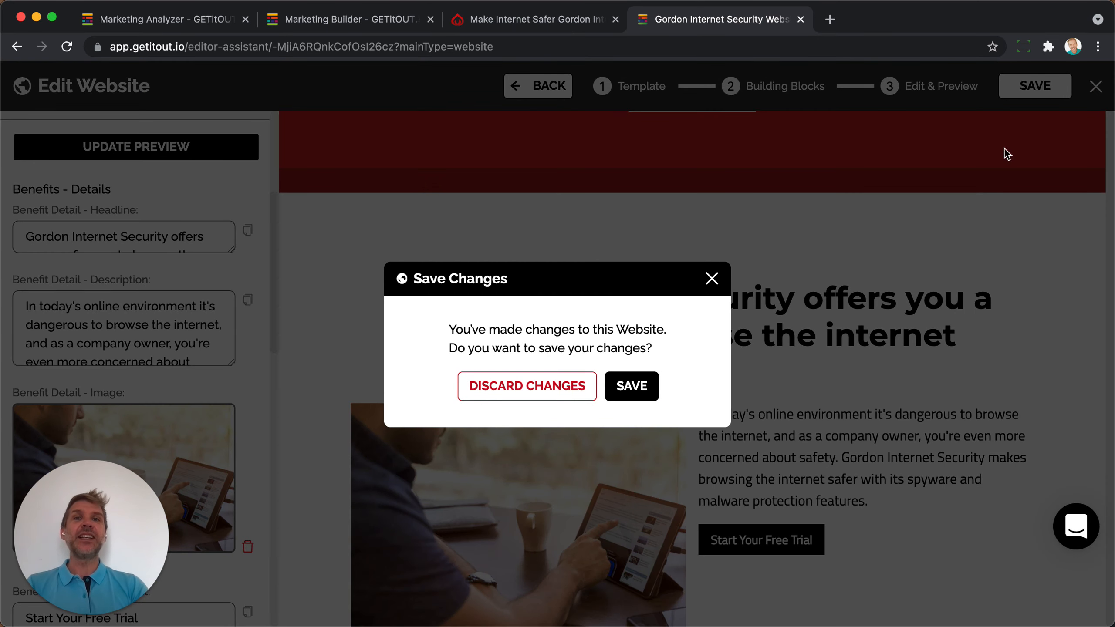
left_click(641, 389)
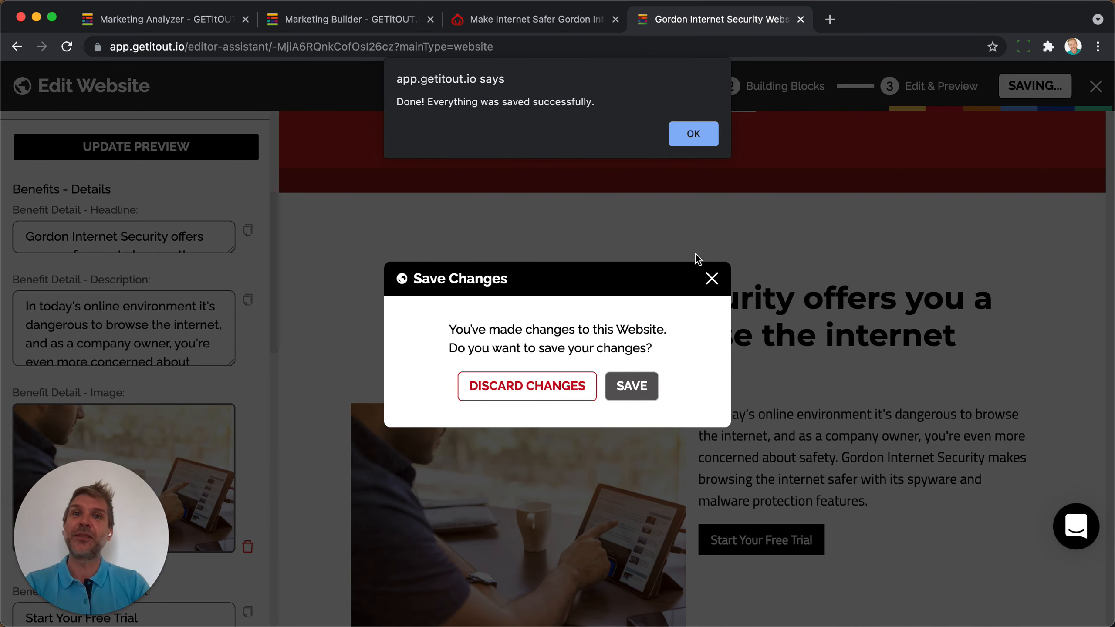
left_click(681, 129)
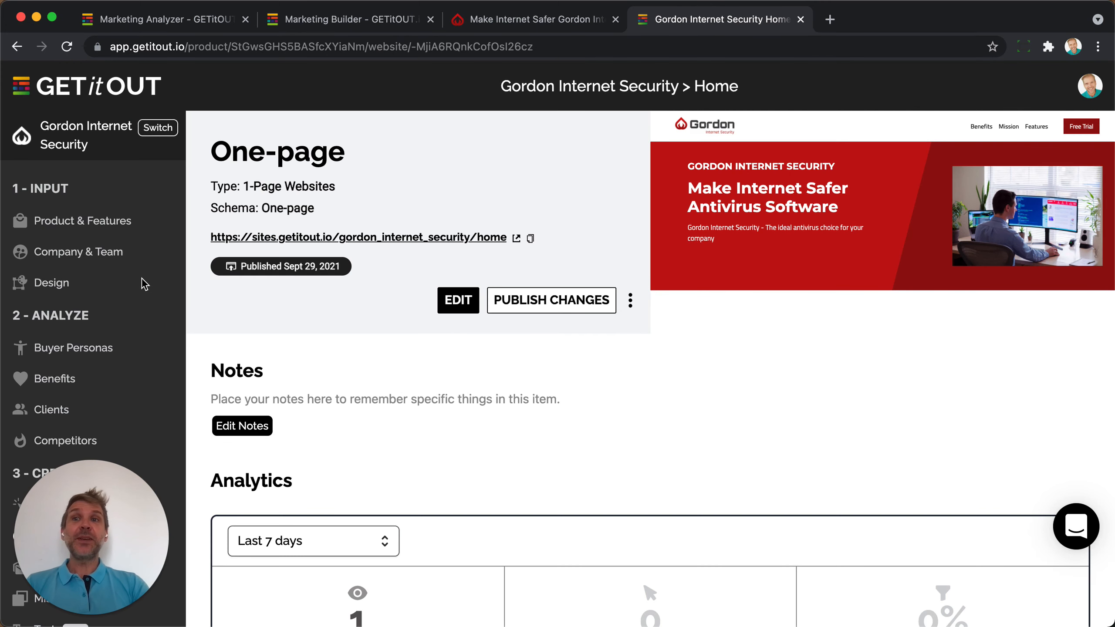
scroll(142, 281, "down", 2)
scroll(141, 281, "up", 2)
Review the three product features, highlighting 'Real Time Protection', then open Company & Team.
left_click(66, 193)
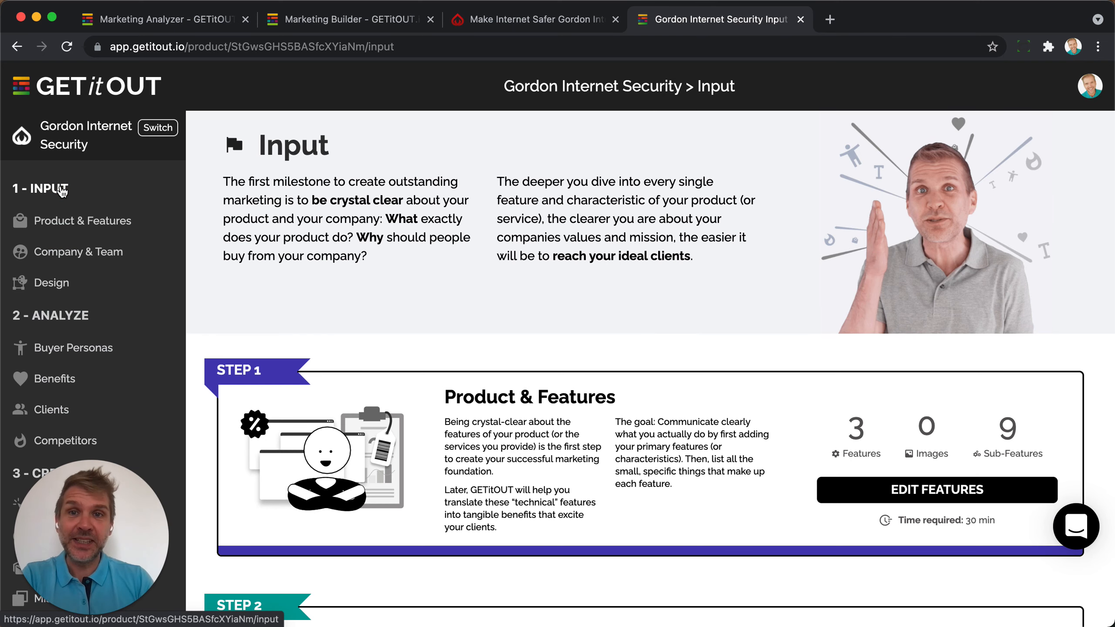
left_click(66, 221)
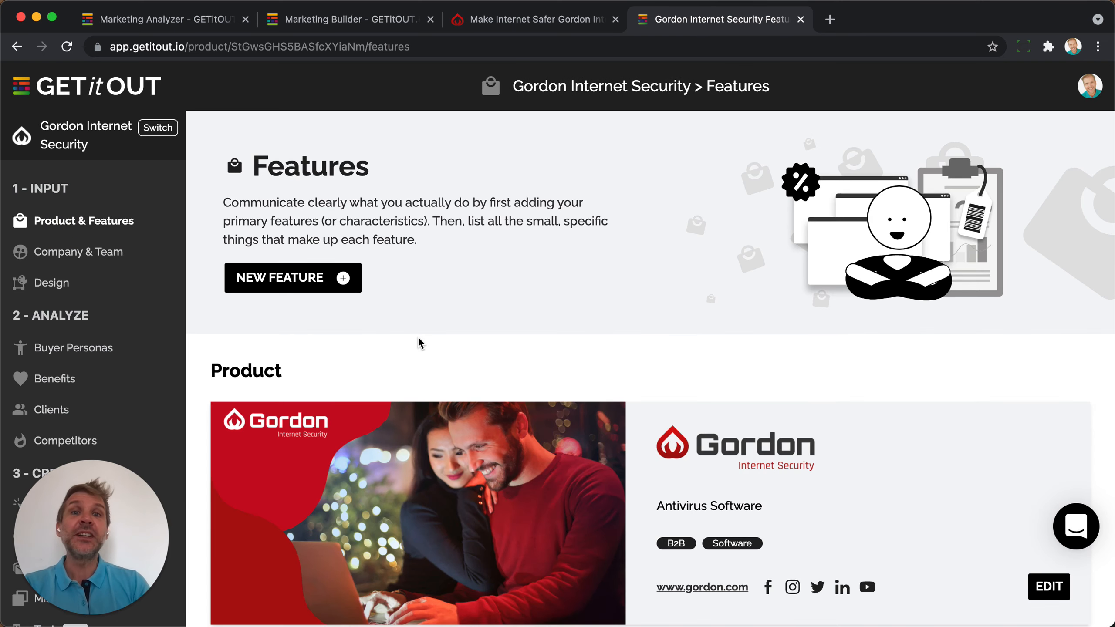
scroll(418, 337, "down", 2)
scroll(417, 337, "down", 3)
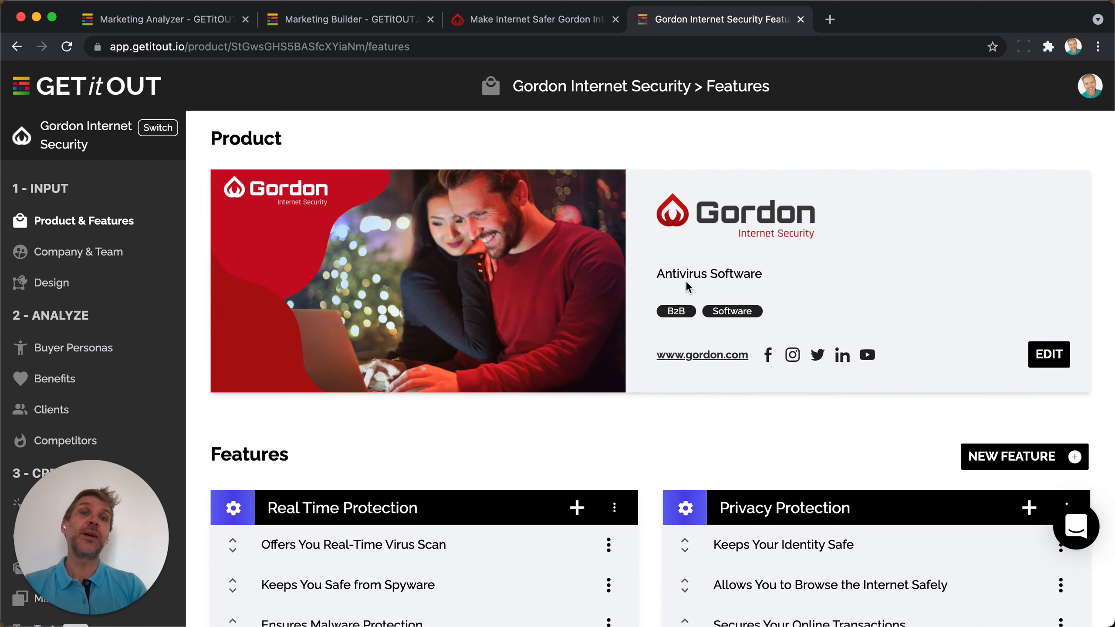
scroll(687, 288, "down", 5)
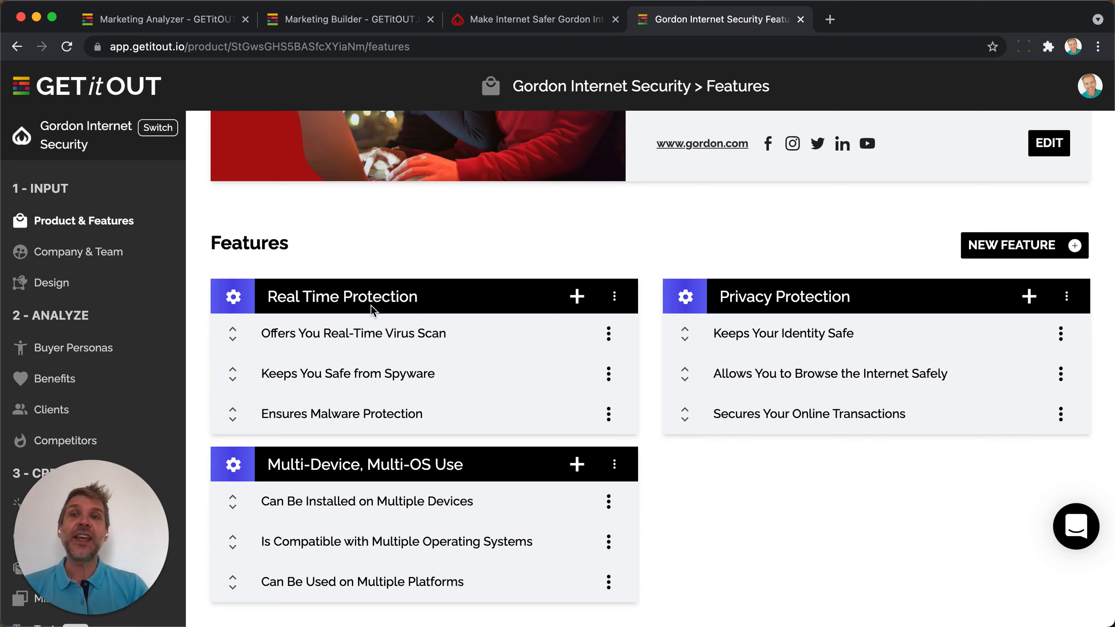
left_click_drag(272, 295, 463, 296)
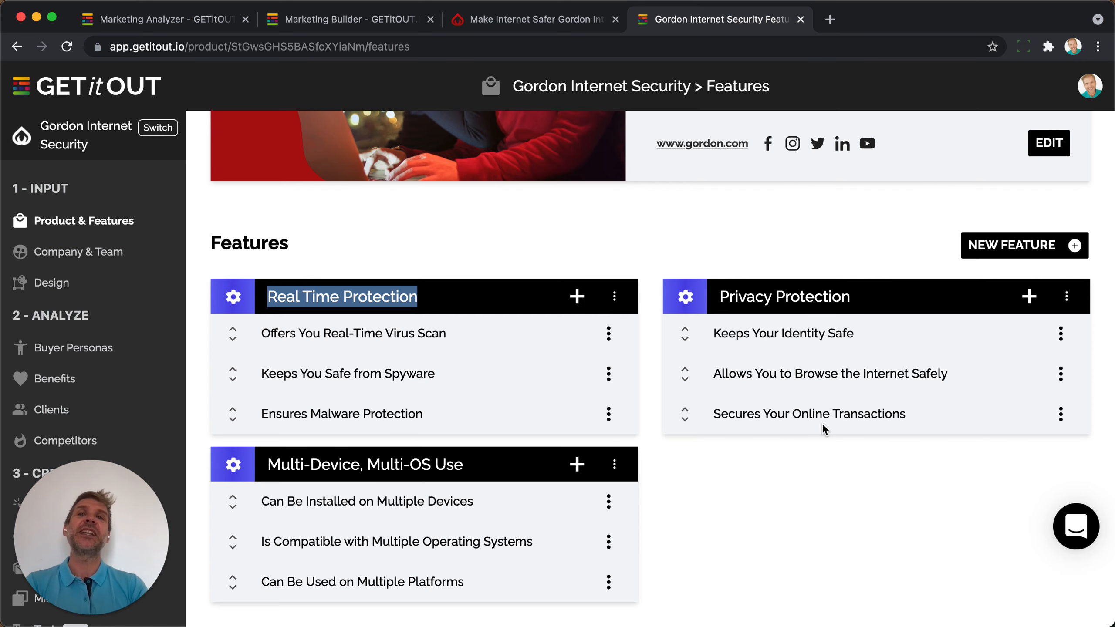
left_click(119, 261)
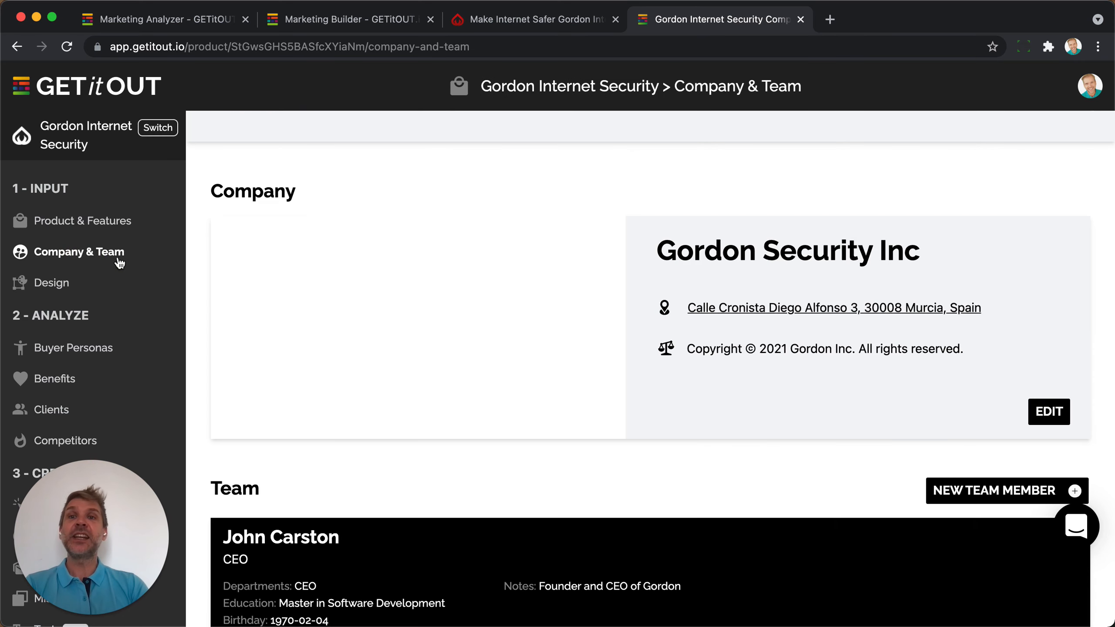
Scroll through the Gordon Security Inc company and team list.
scroll(770, 332, "down", 3)
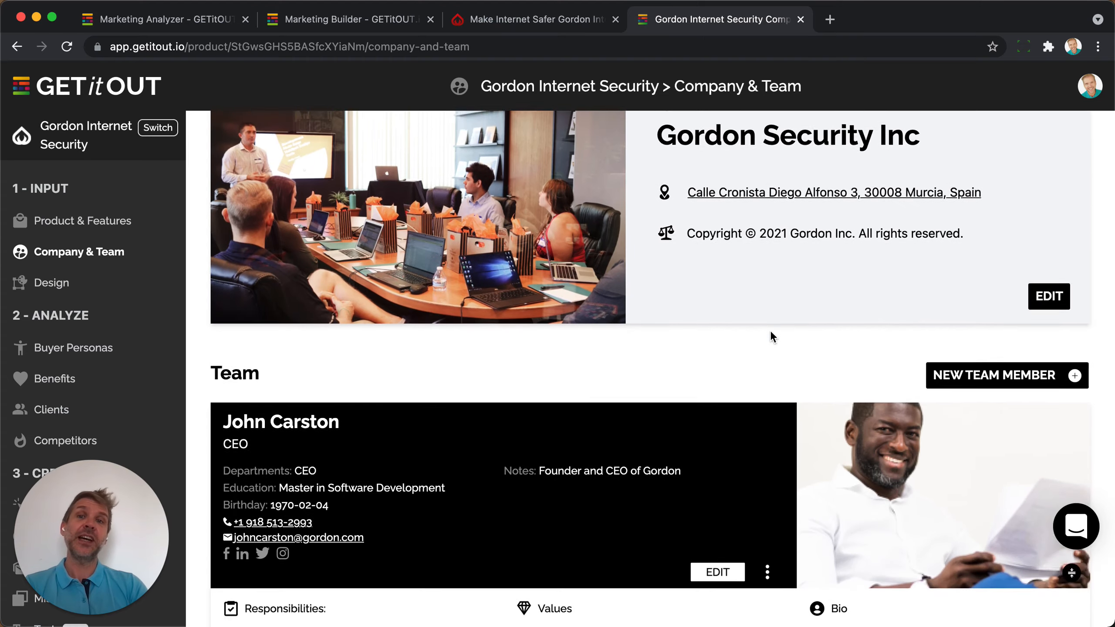
scroll(772, 336, "down", 2)
scroll(771, 337, "down", 1)
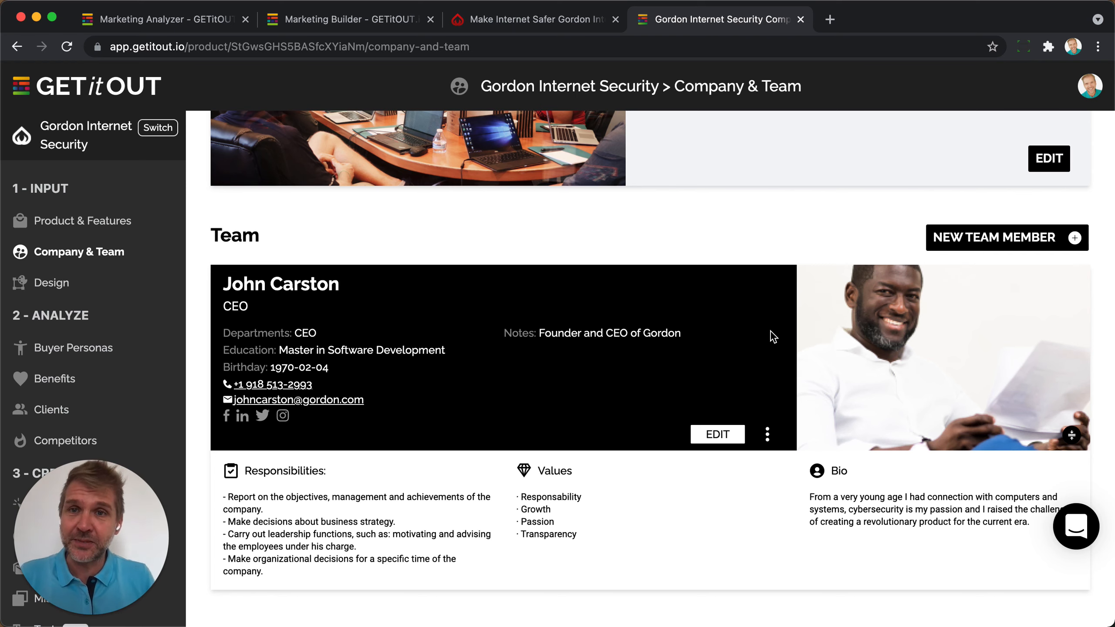
Review the Design page's logos, hero image, colours and fonts, then open the Analyze overview.
left_click(52, 283)
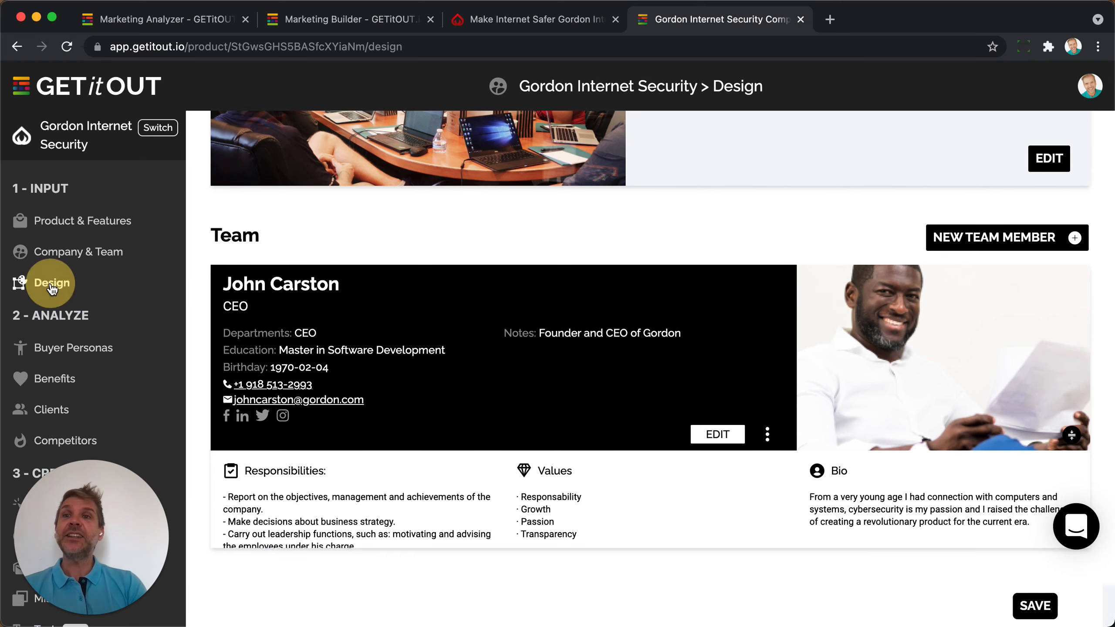
scroll(329, 327, "down", 5)
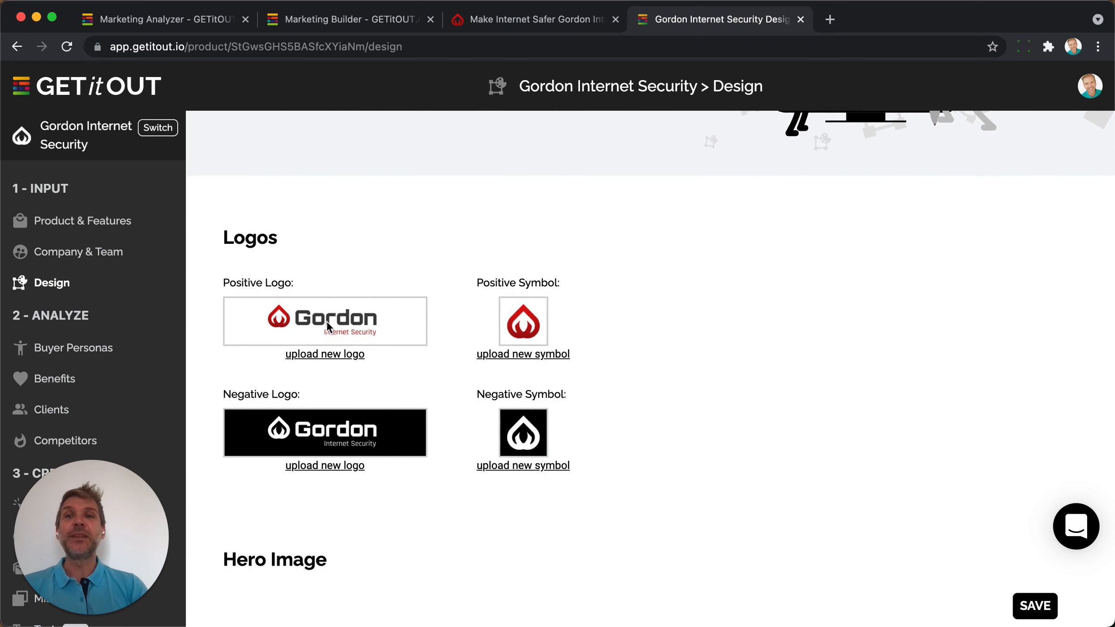
scroll(534, 257, "down", 4)
scroll(534, 256, "down", 3)
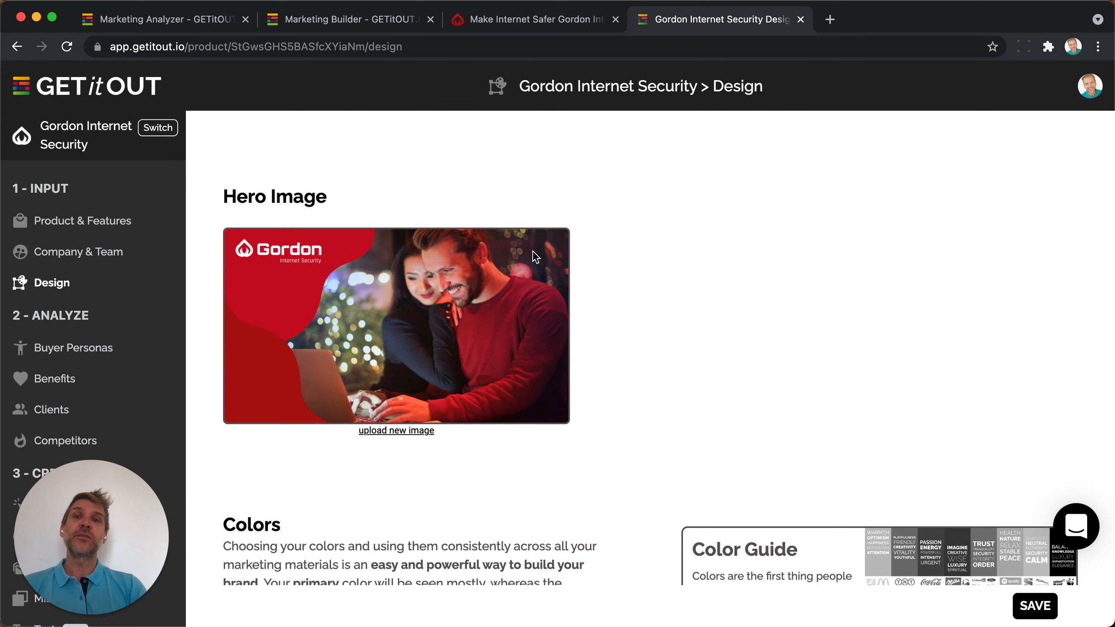
scroll(535, 257, "down", 2)
scroll(534, 257, "down", 5)
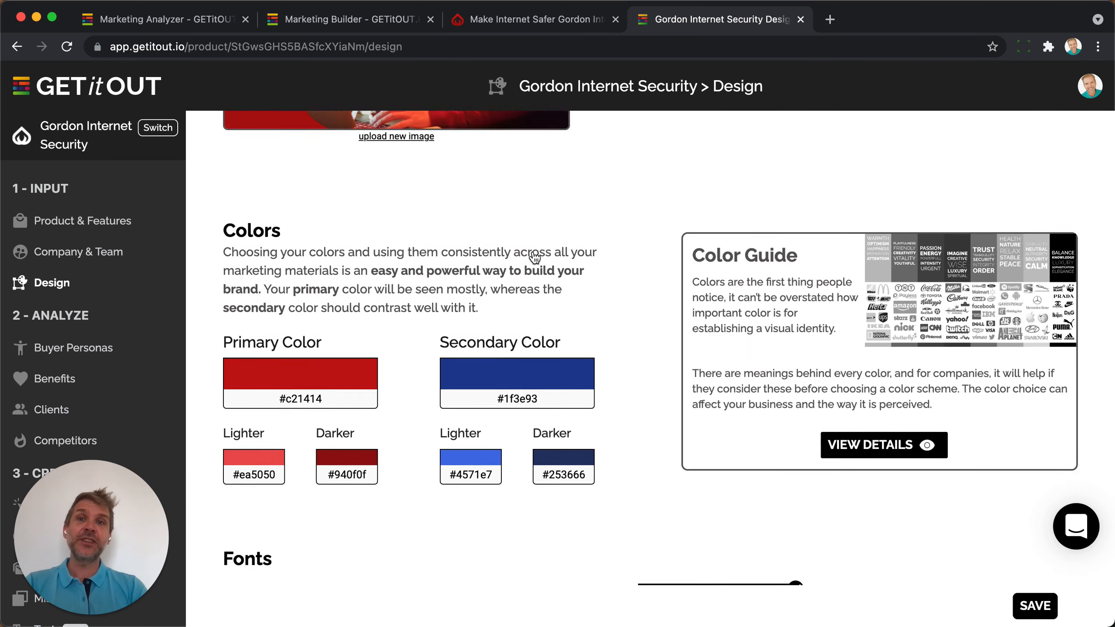
scroll(328, 304, "down", 5)
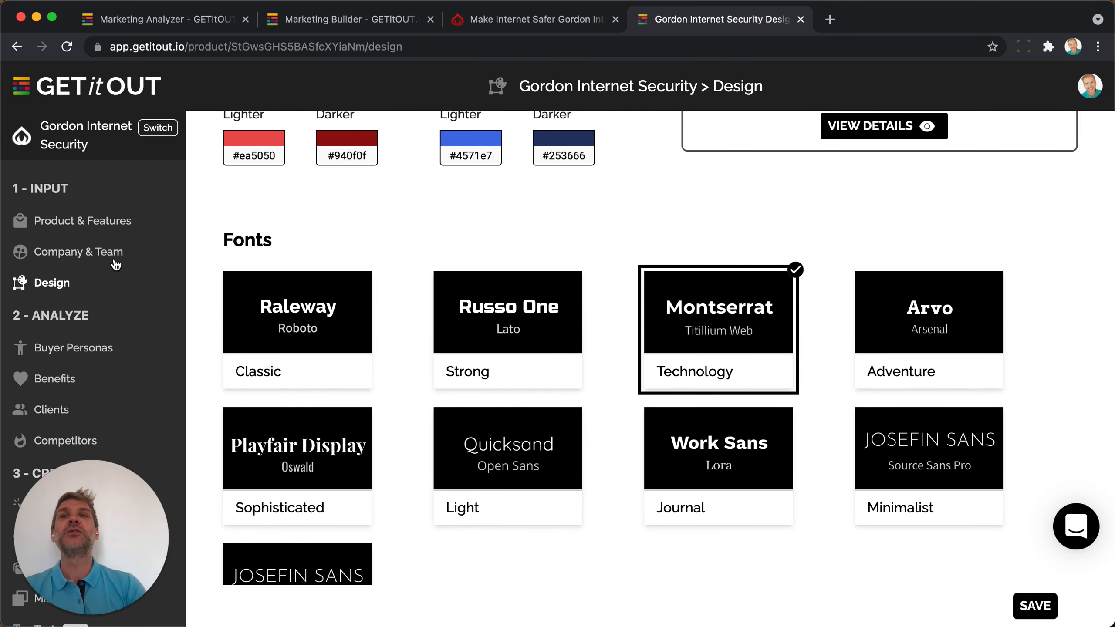
scroll(116, 265, "down", 3)
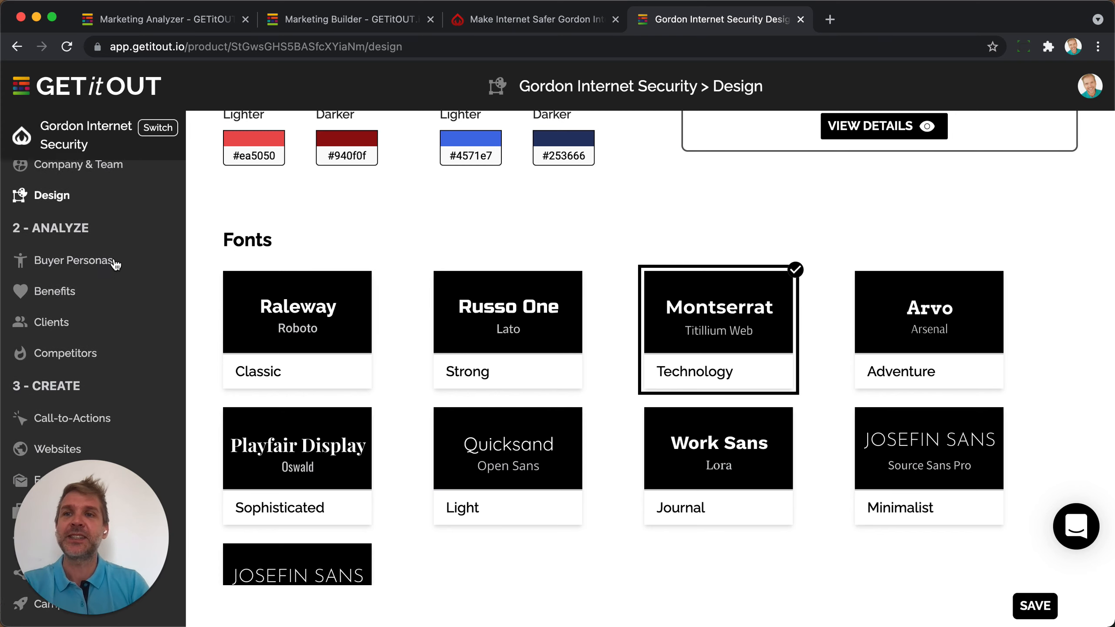
left_click(60, 210)
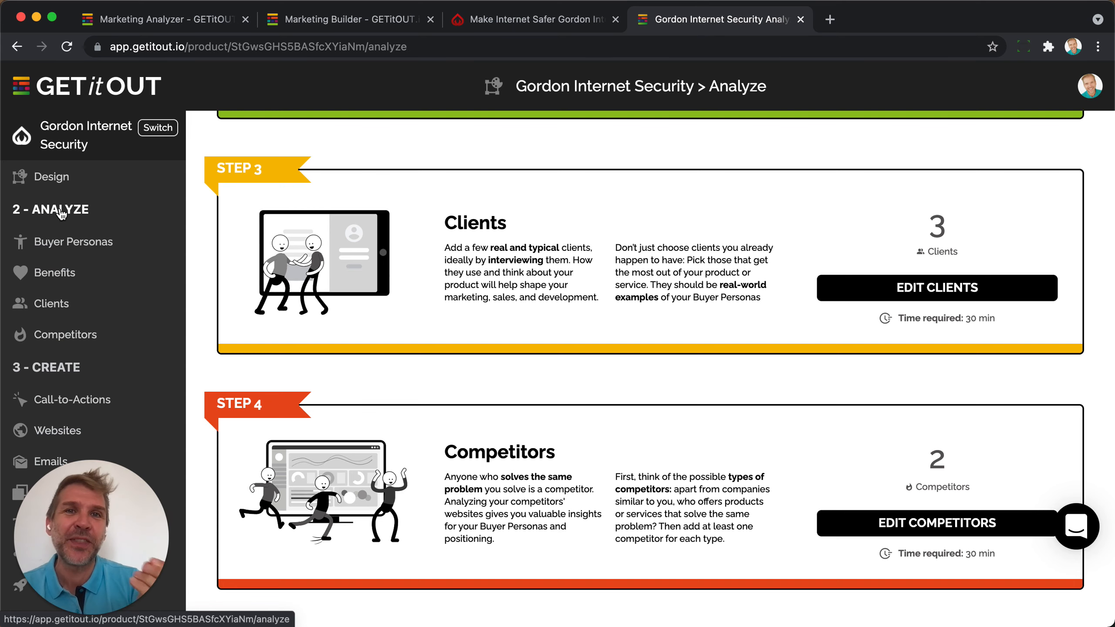
Read the Start-Up and Small Business Owner persona's details in Buyer Personas, then go to Benefits.
left_click(60, 245)
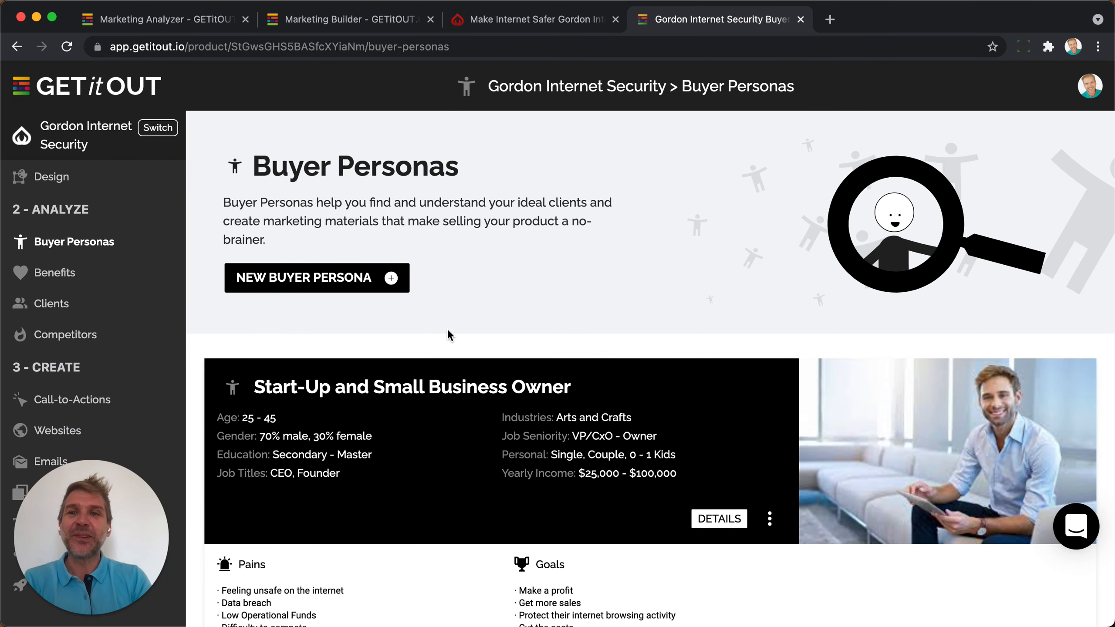
scroll(448, 331, "down", 2)
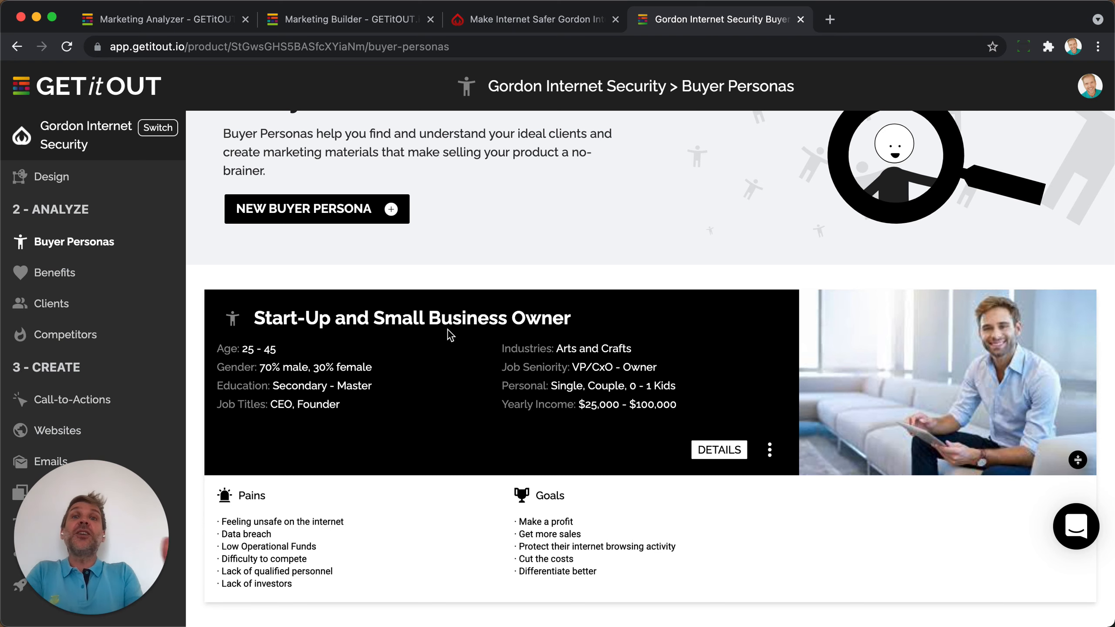
left_click(695, 449)
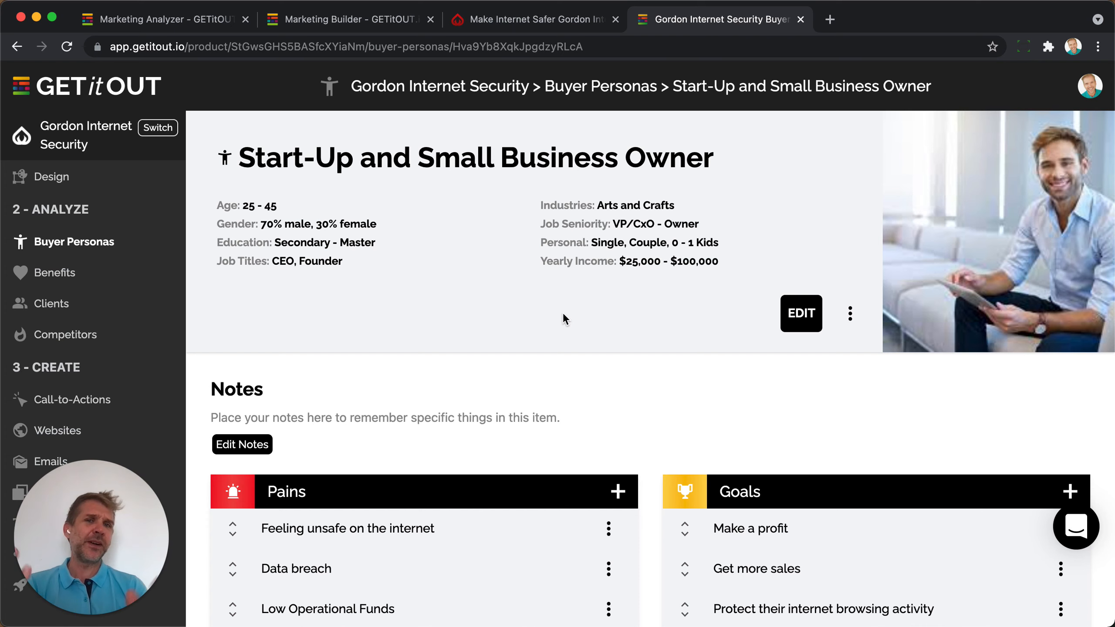
scroll(564, 316, "down", 4)
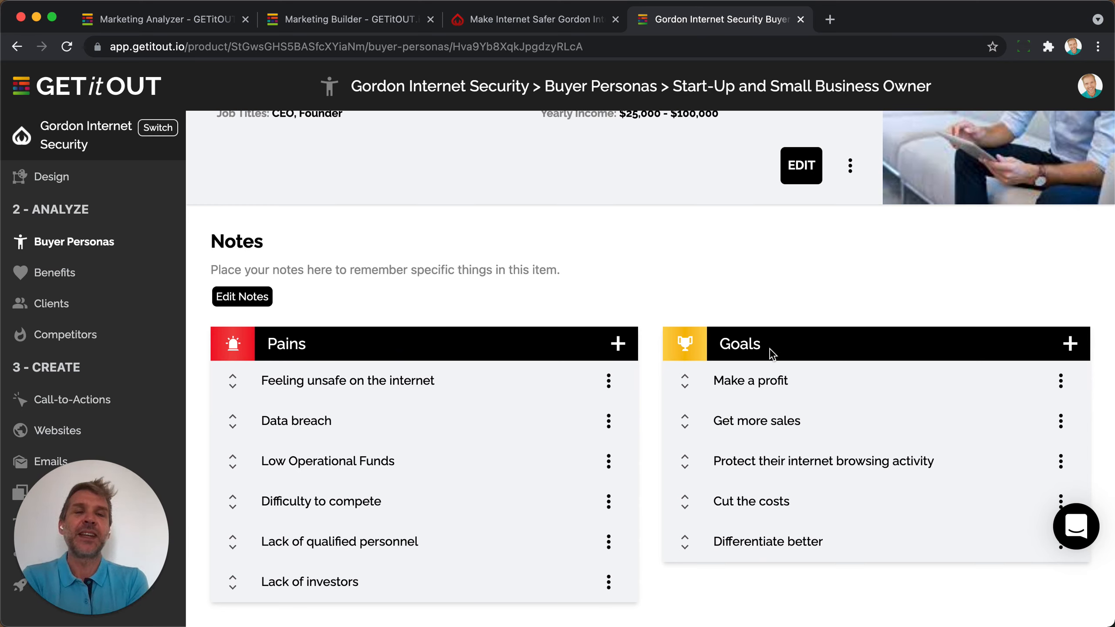
scroll(772, 354, "up", 4)
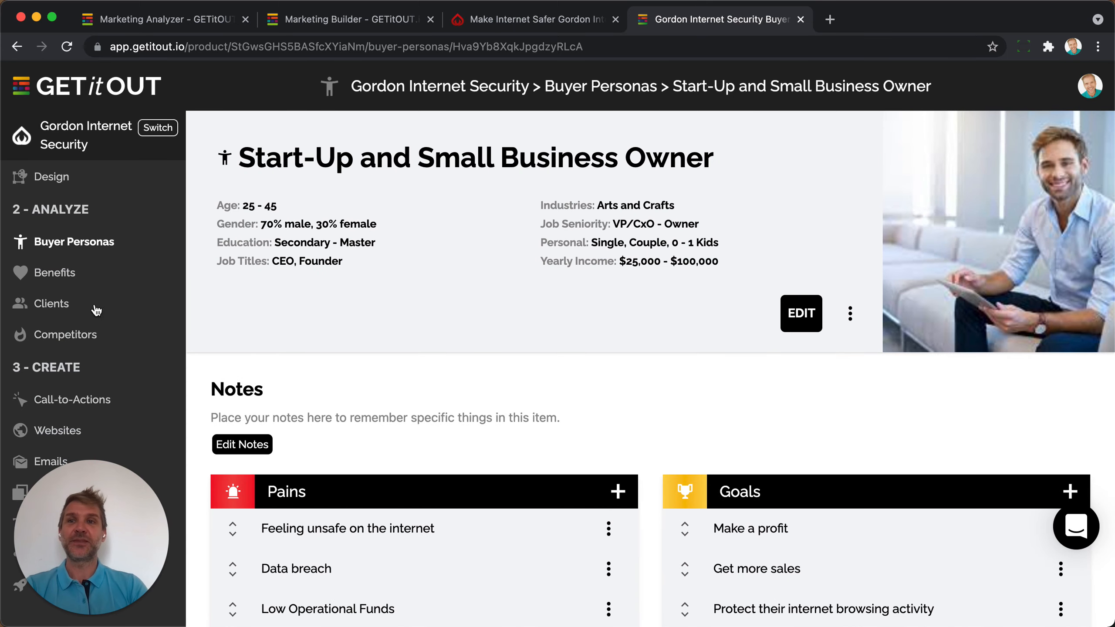
left_click(61, 272)
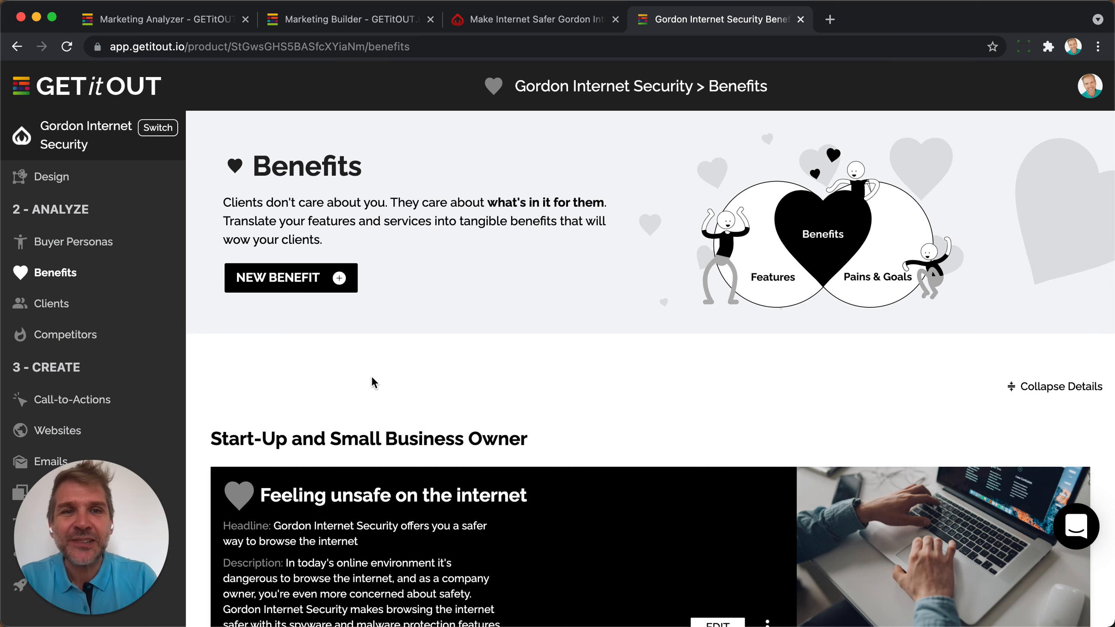
scroll(371, 375, "down", 3)
right_click(372, 377)
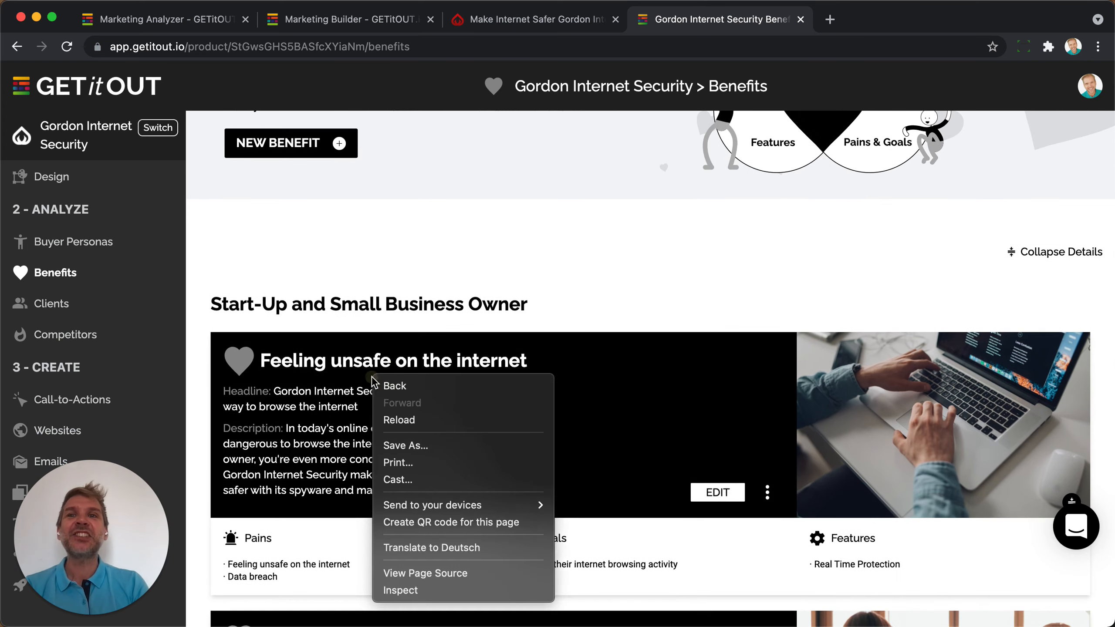
left_click(459, 288)
scroll(461, 285, "down", 3)
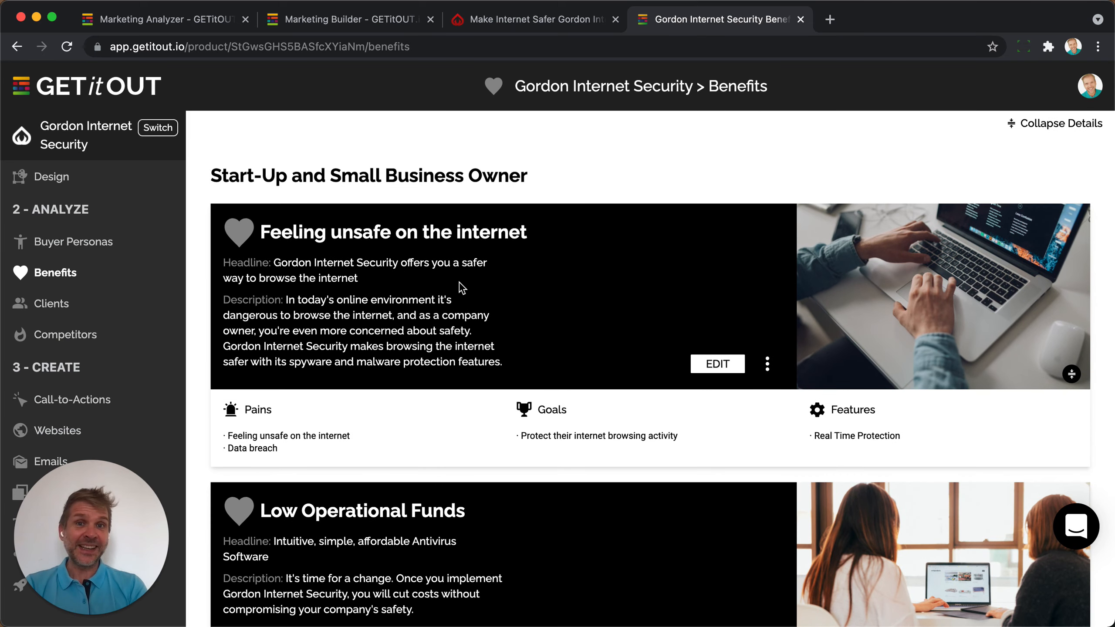
scroll(461, 287, "up", 6)
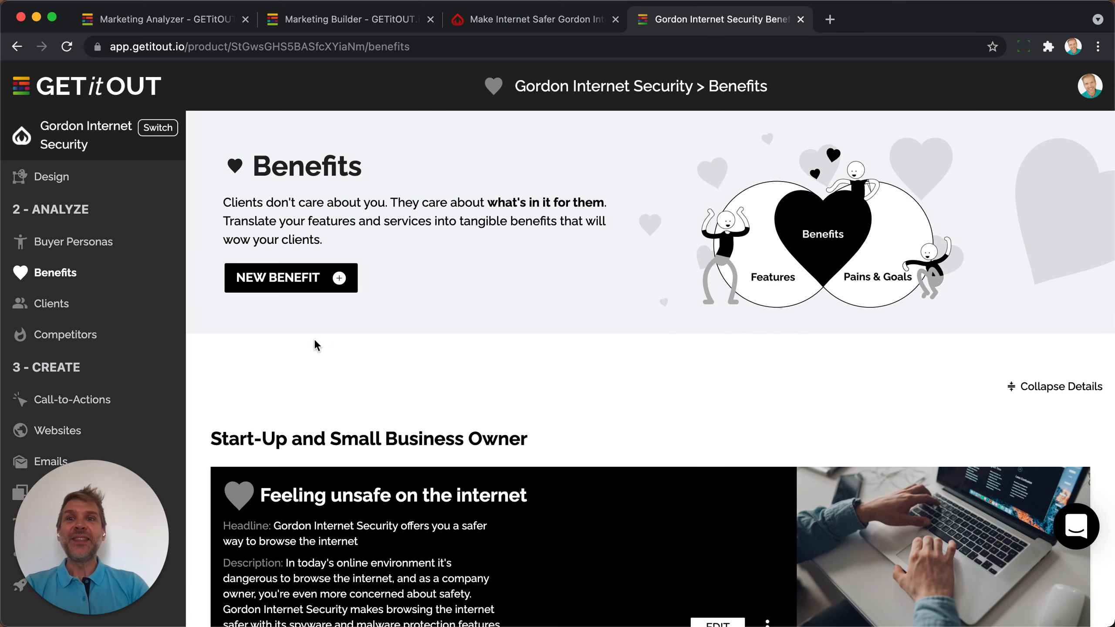
Create a benefit linking Data breach and browsing protection to Privacy Protection's identity and safe-browsing sub-features.
left_click(299, 278)
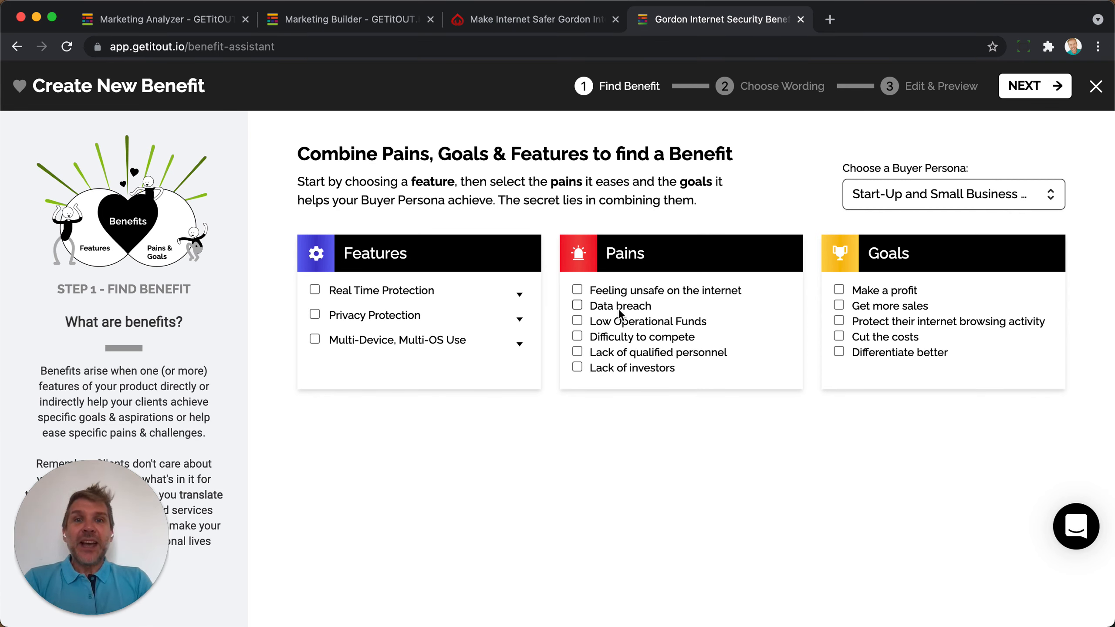
left_click(576, 305)
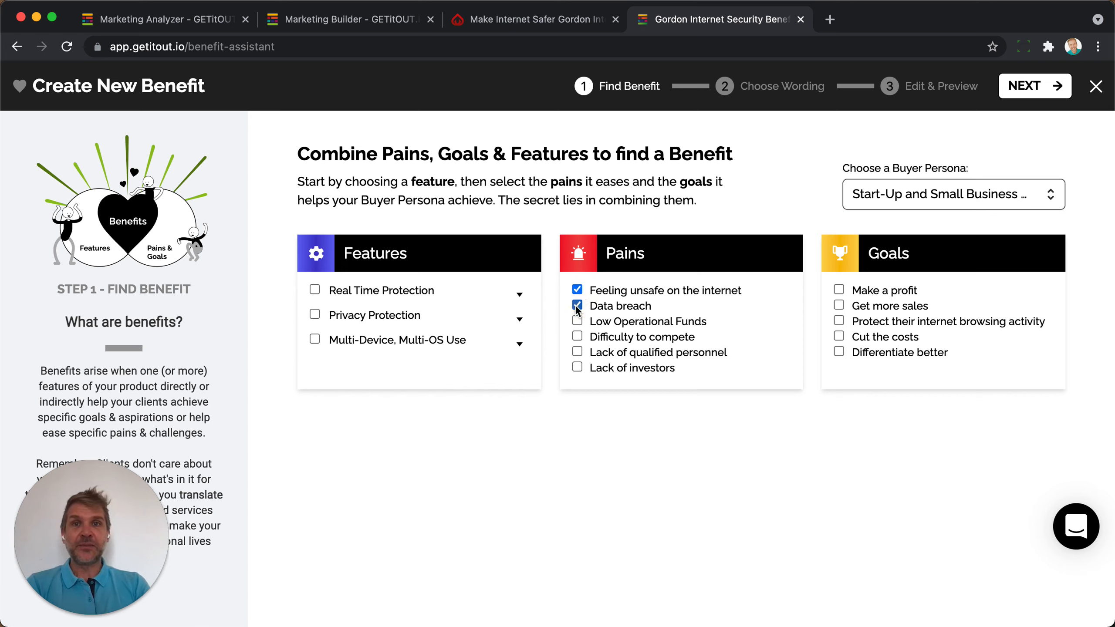
left_click(837, 321)
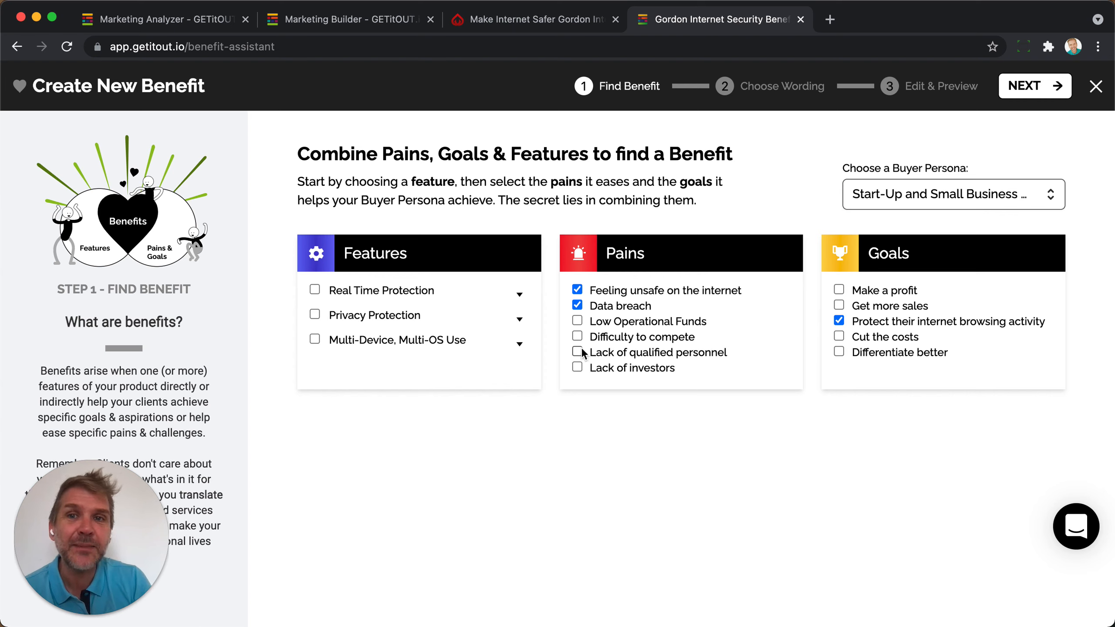
left_click(315, 315)
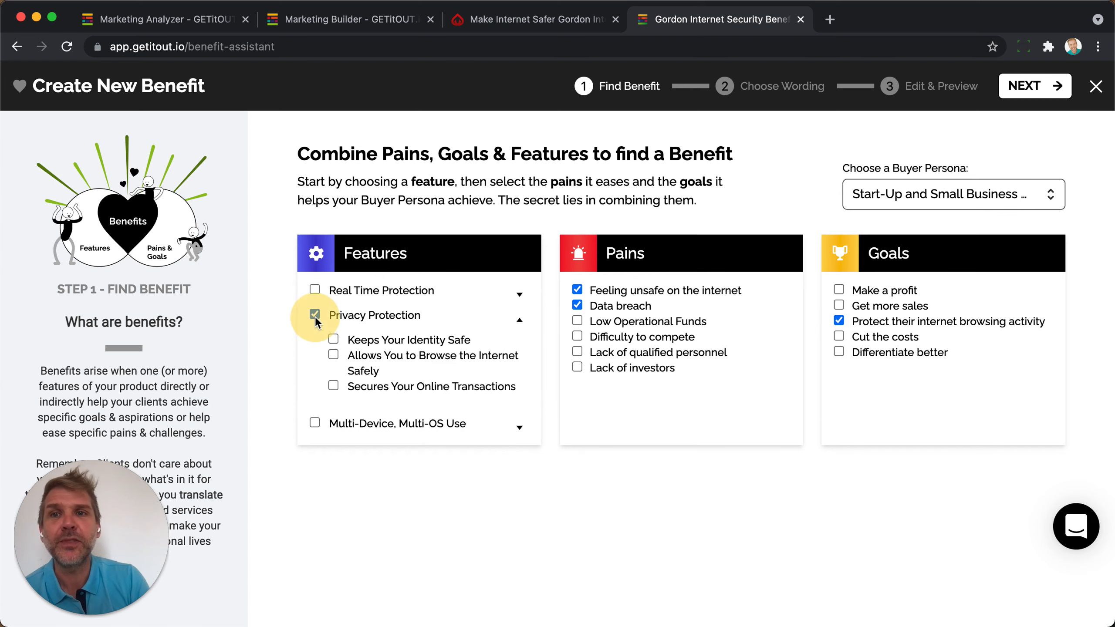
left_click(334, 340)
left_click(333, 354)
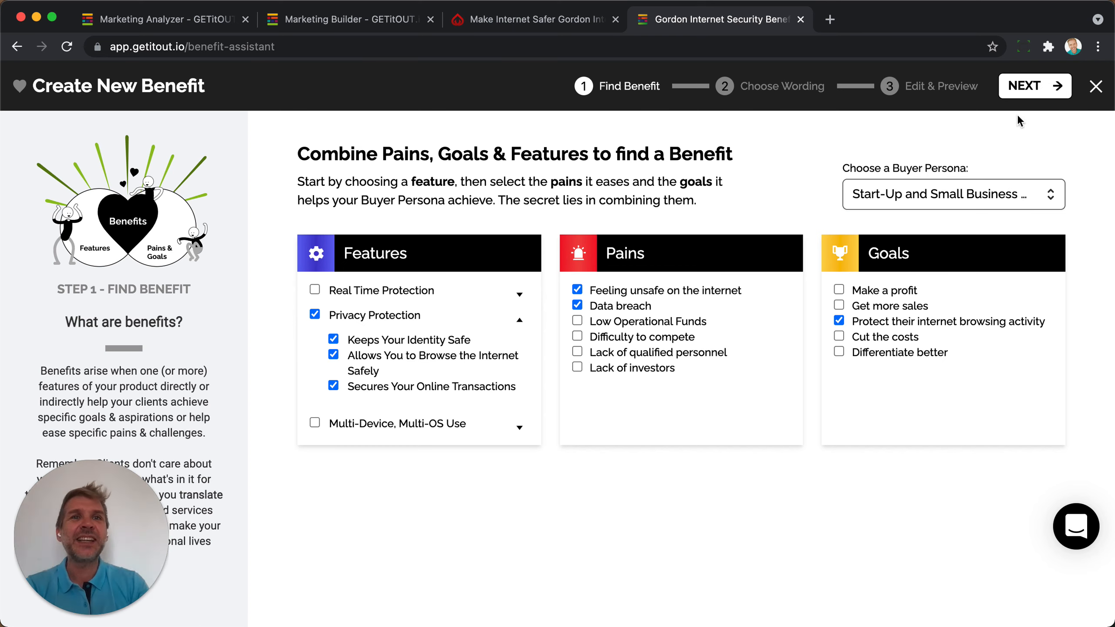
left_click(1019, 93)
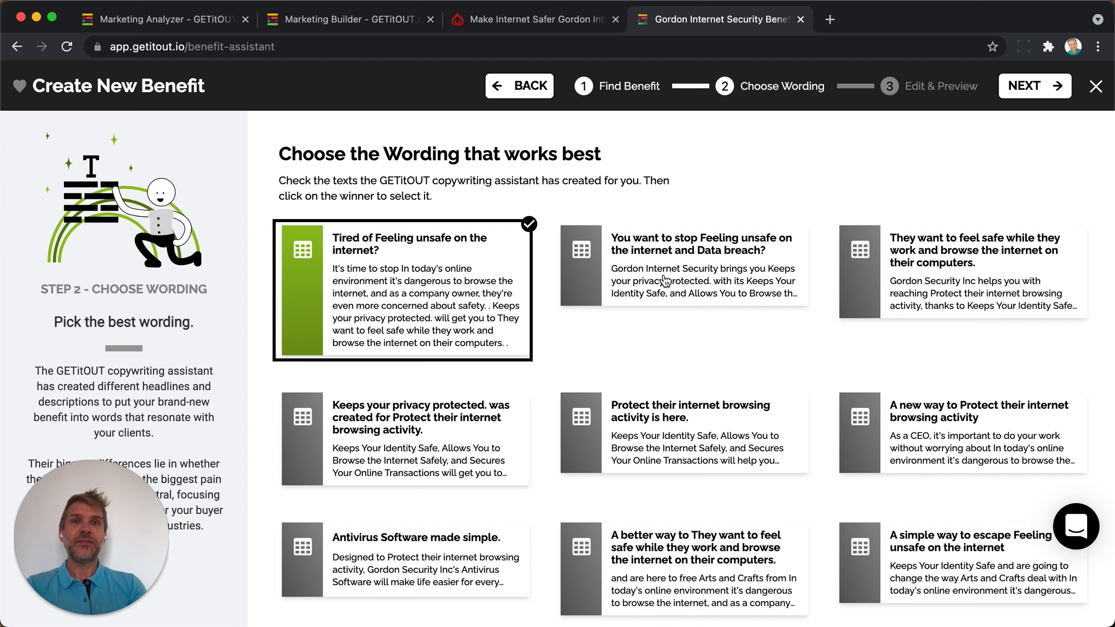
left_click(1034, 87)
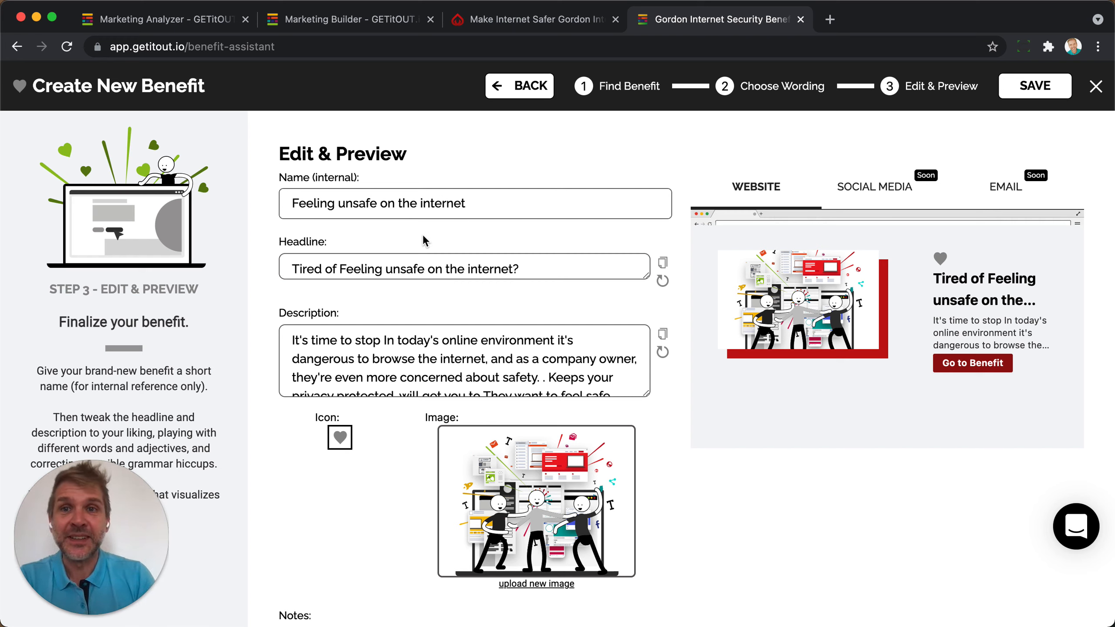
Check the 'Tired of Feeling unsafe on the internet?' headline in the benefit editor.
left_click_drag(290, 270, 589, 278)
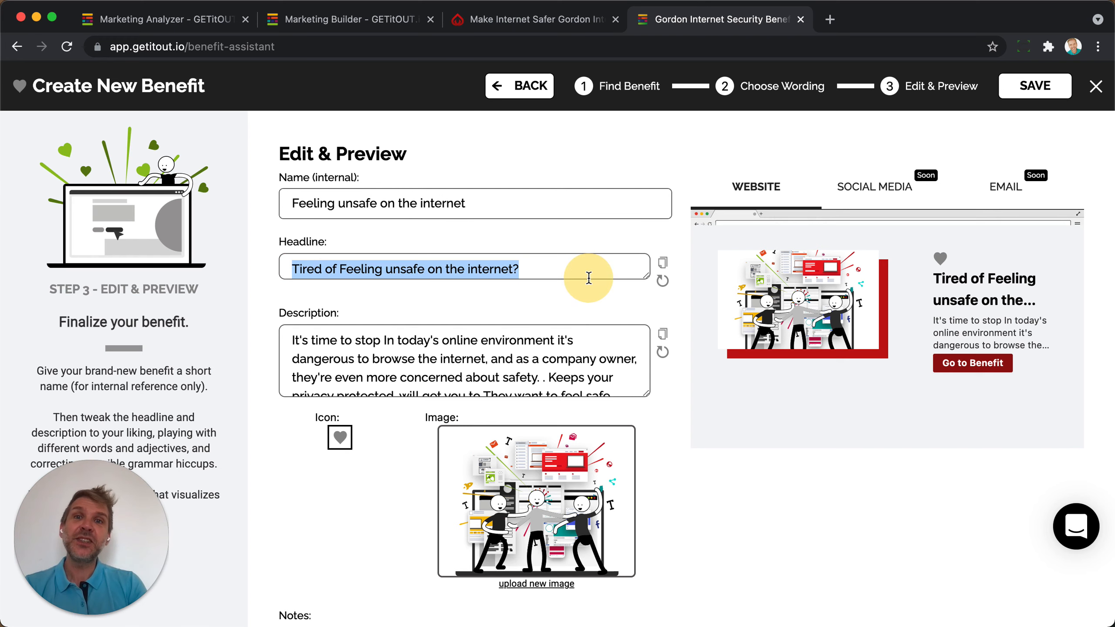
left_click(524, 267)
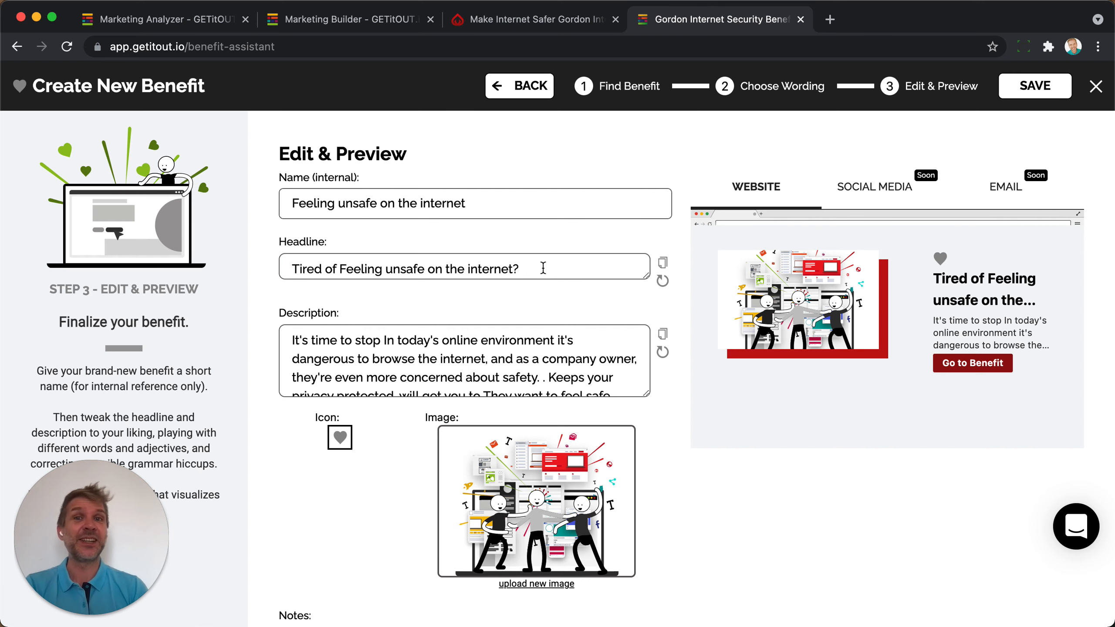
scroll(543, 268, "down", 2)
scroll(543, 268, "up", 2)
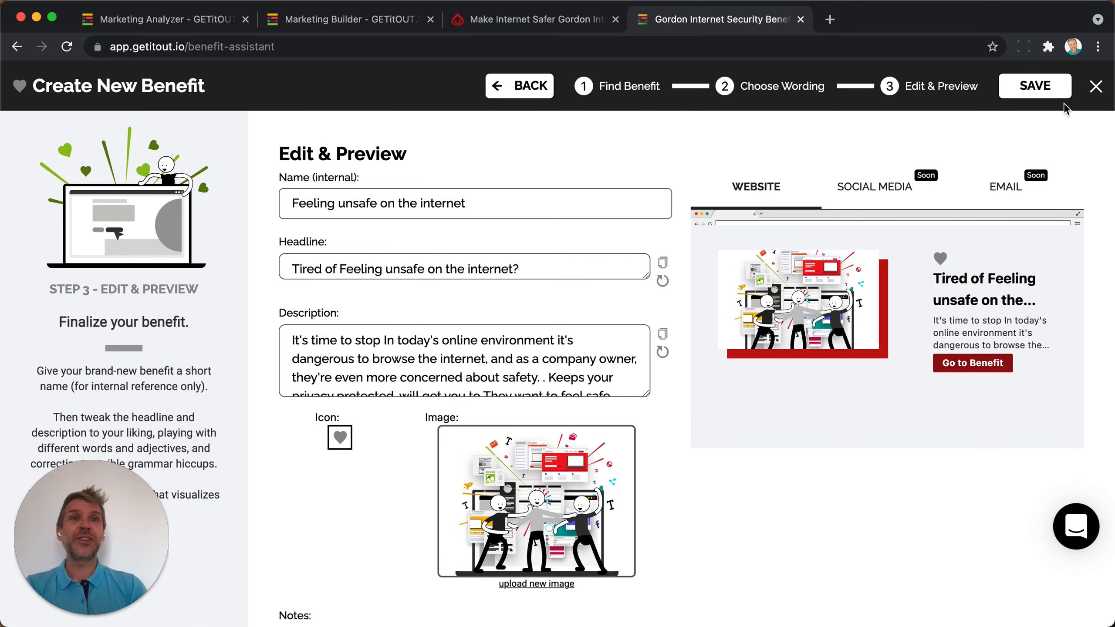
Save the new benefit and acknowledge the saved confirmation.
left_click(1094, 87)
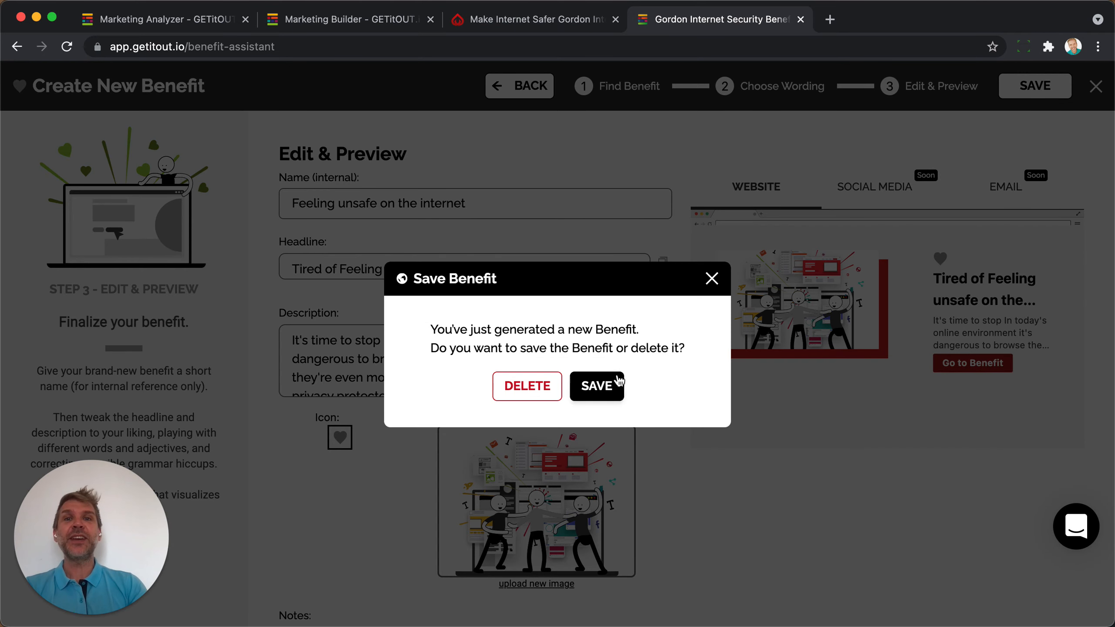
left_click(618, 381)
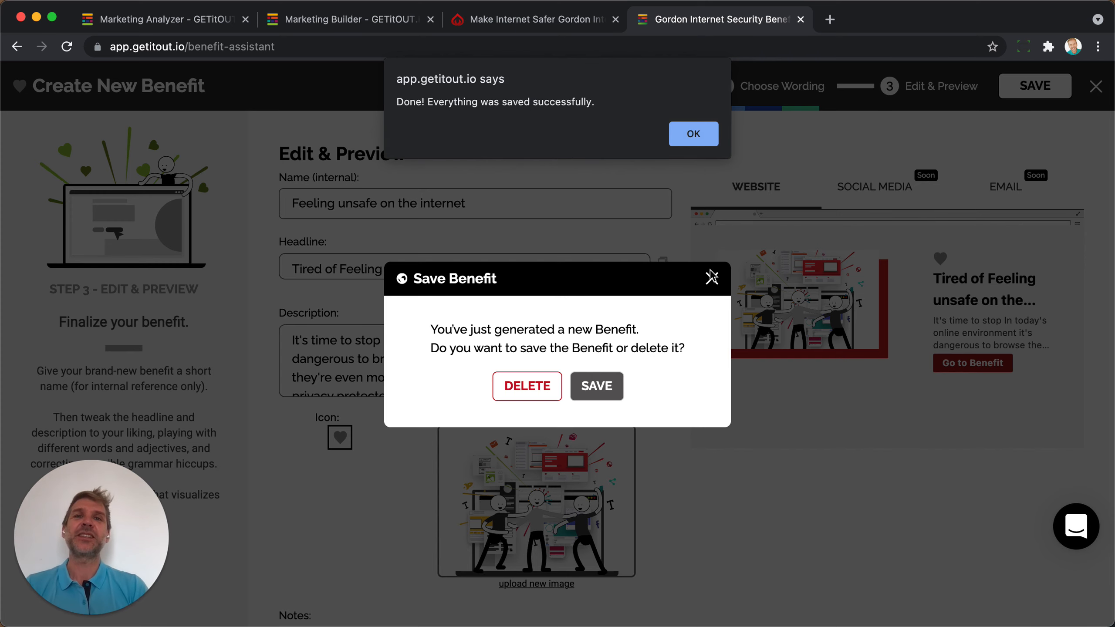
left_click(693, 134)
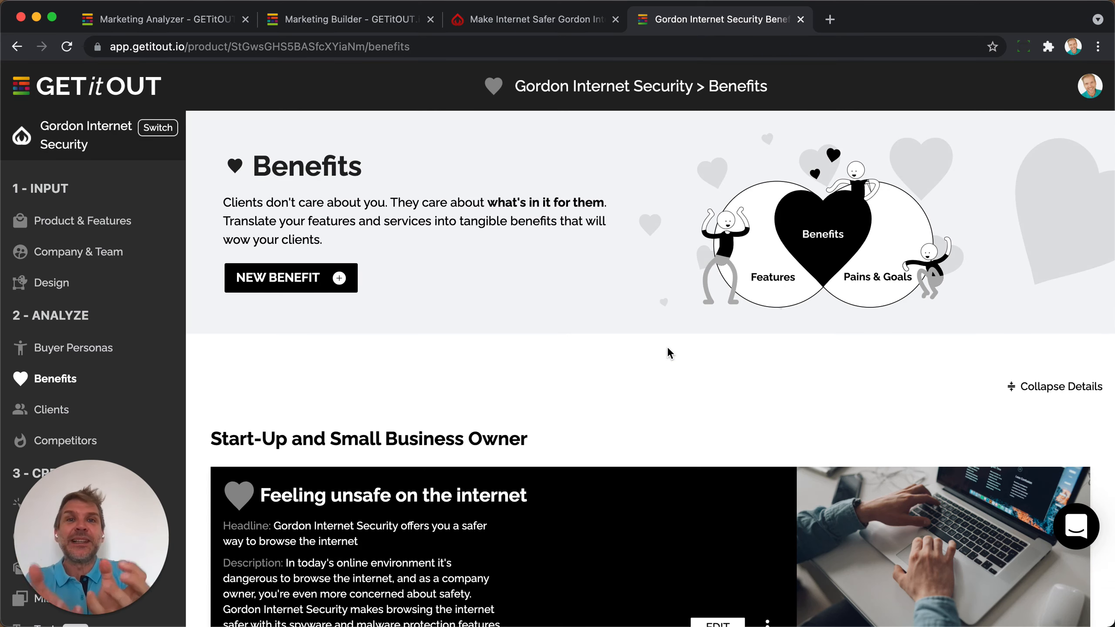
Pass through the Clients and Competitors pages on the way to Websites.
scroll(180, 349, "down", 3)
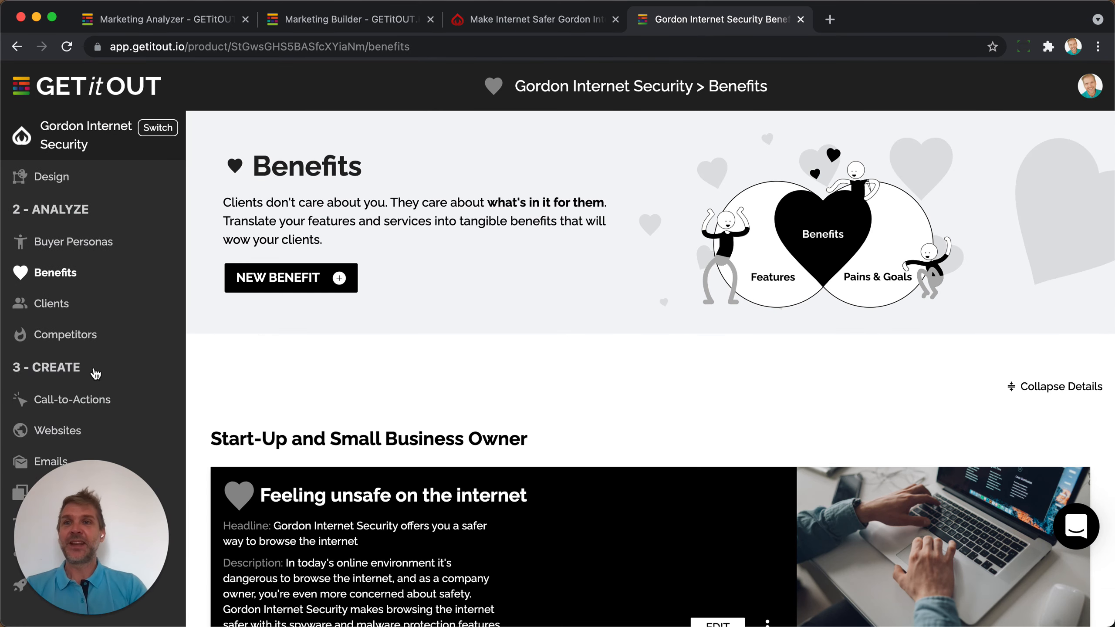
left_click(58, 308)
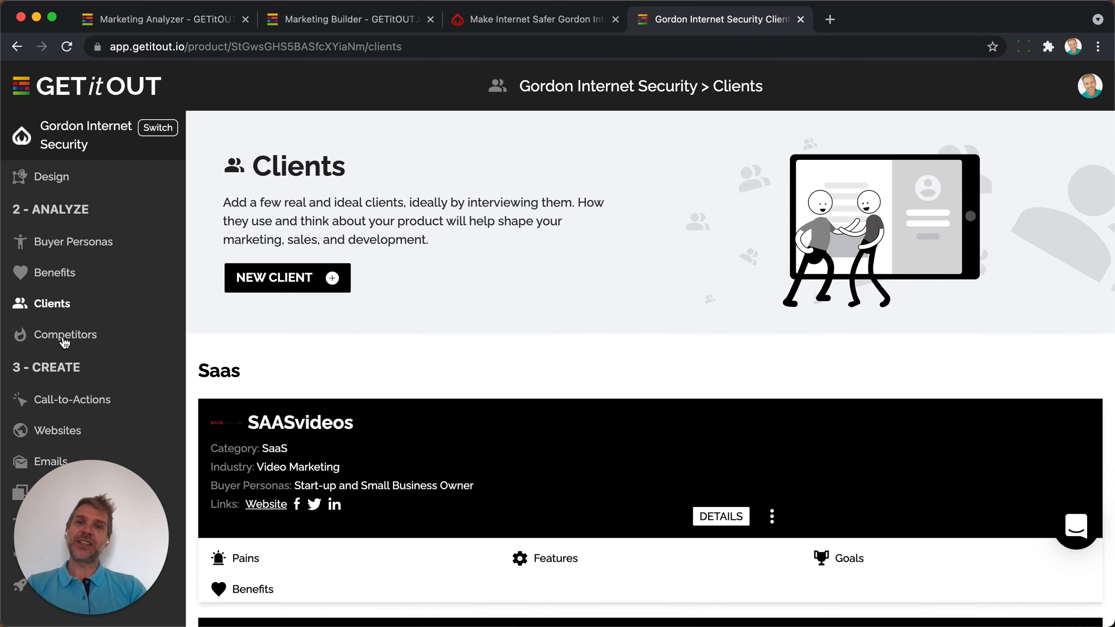
left_click(64, 341)
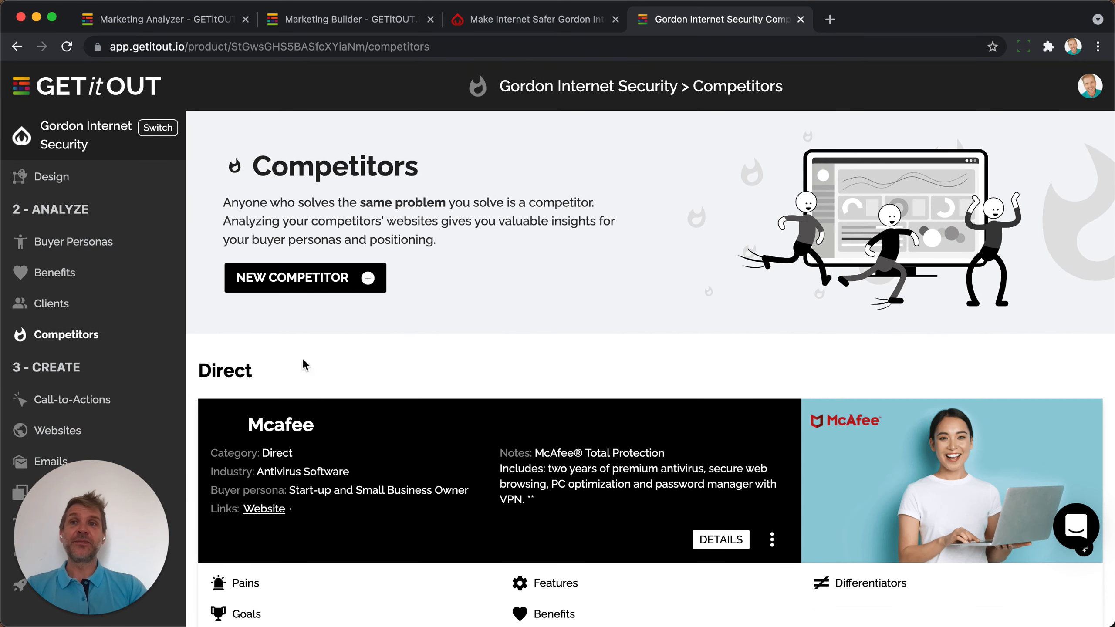
scroll(99, 256, "up", 3)
scroll(99, 256, "down", 3)
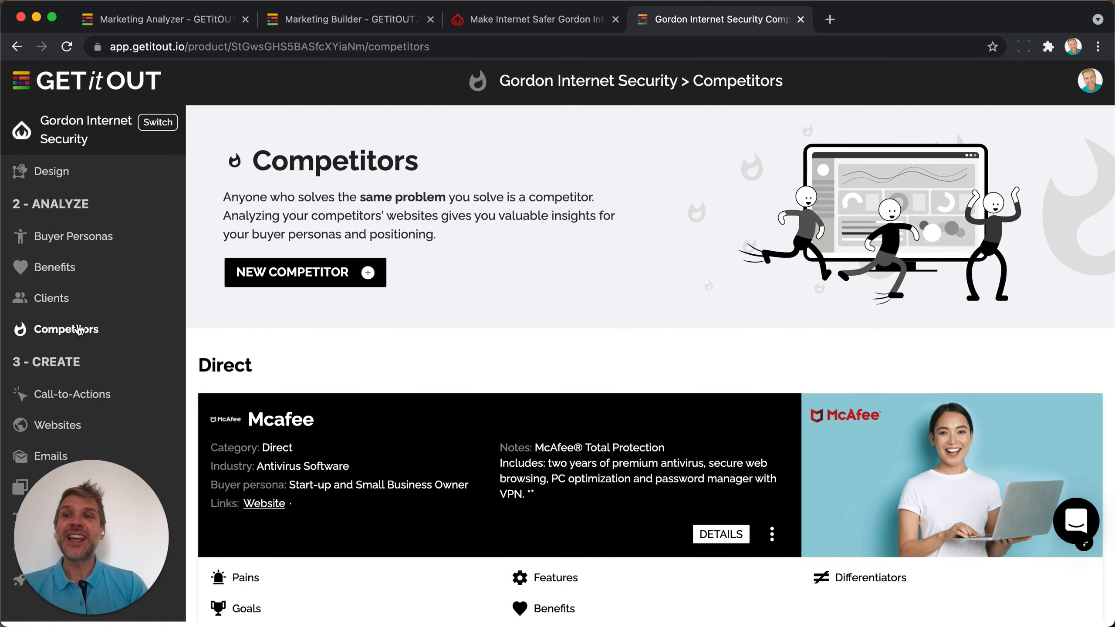
left_click(54, 437)
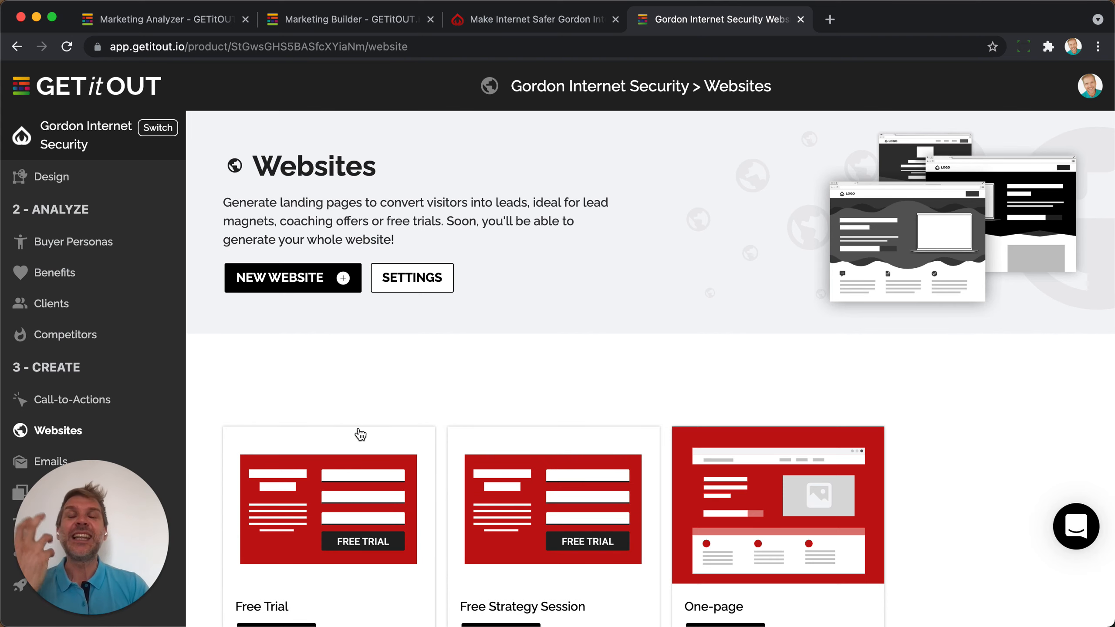
Look over the Emails page's Lead Magnet Security Checklist and emails, then return to Websites.
scroll(360, 434, "down", 5)
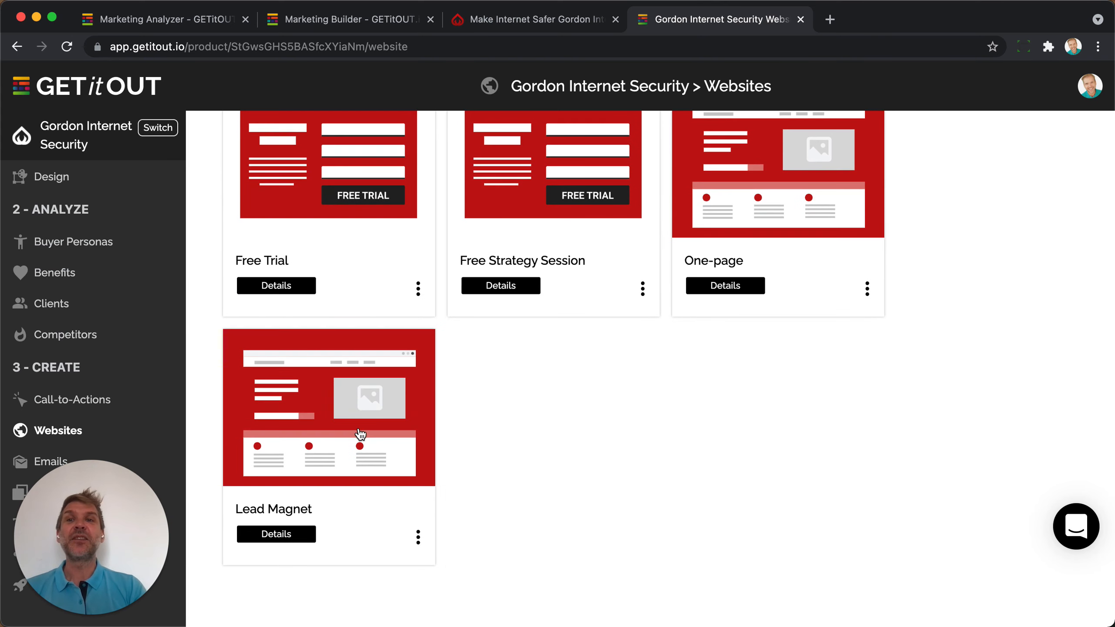
left_click(42, 462)
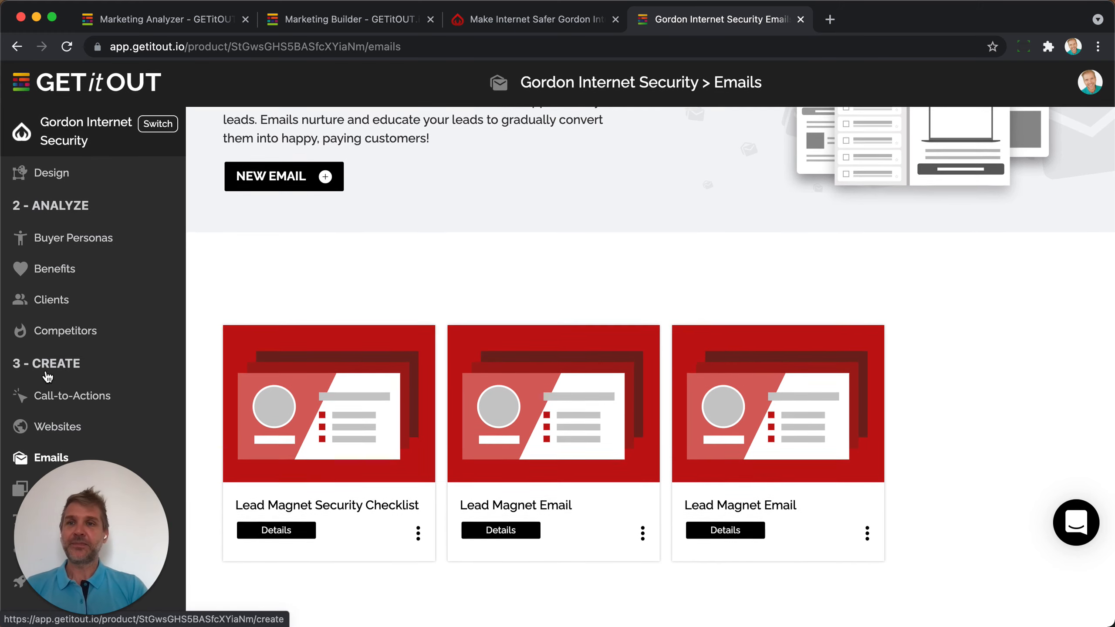
left_click_drag(90, 534, 235, 521)
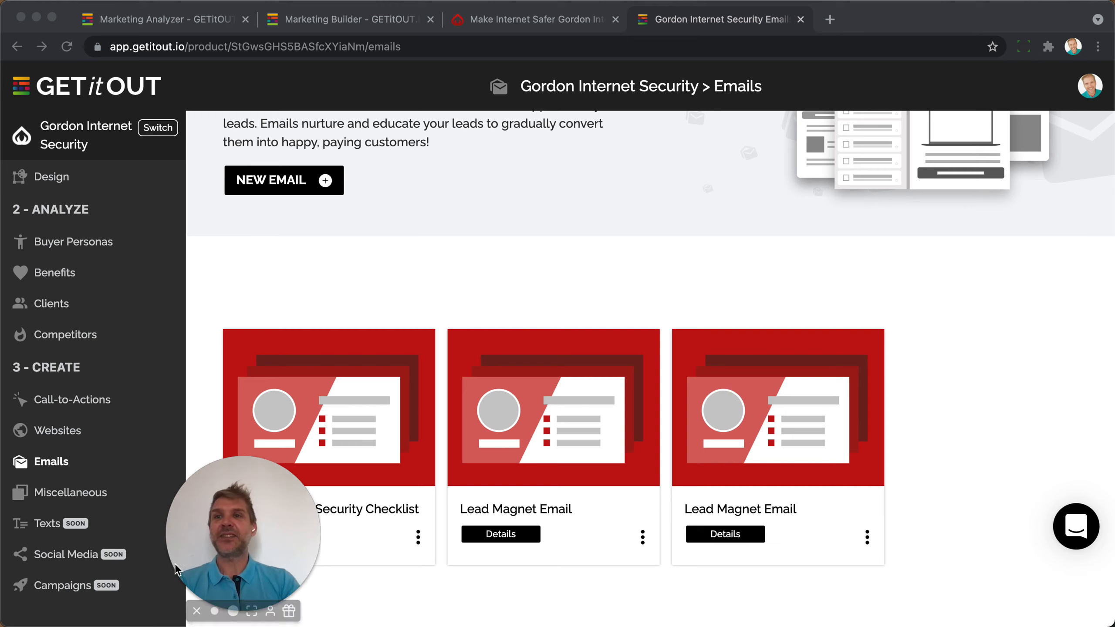
left_click_drag(220, 554, 97, 553)
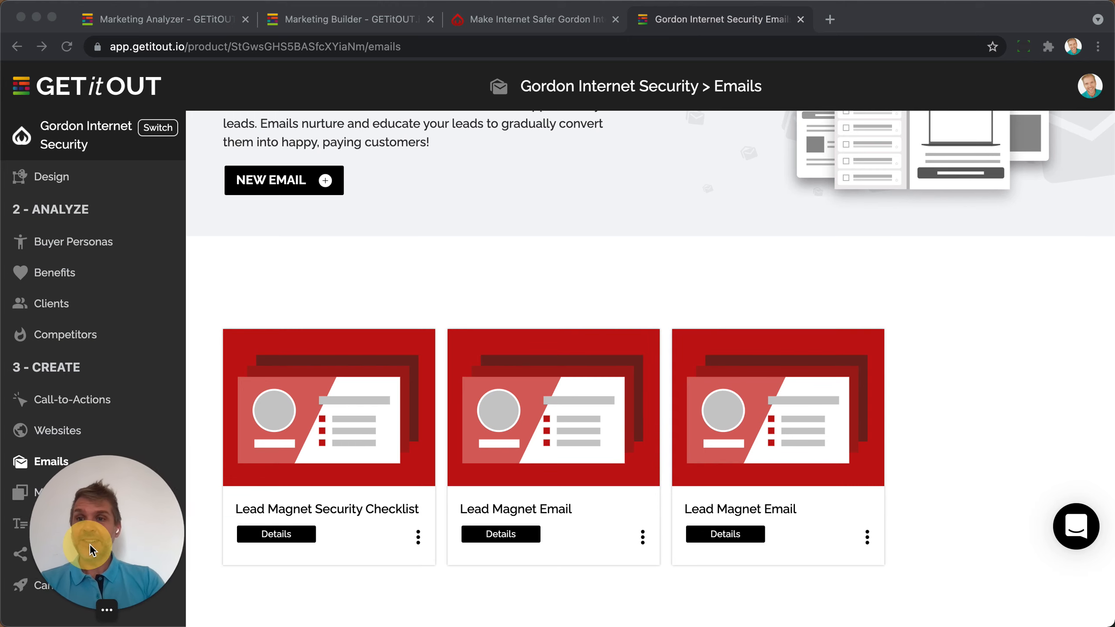
left_click(60, 432)
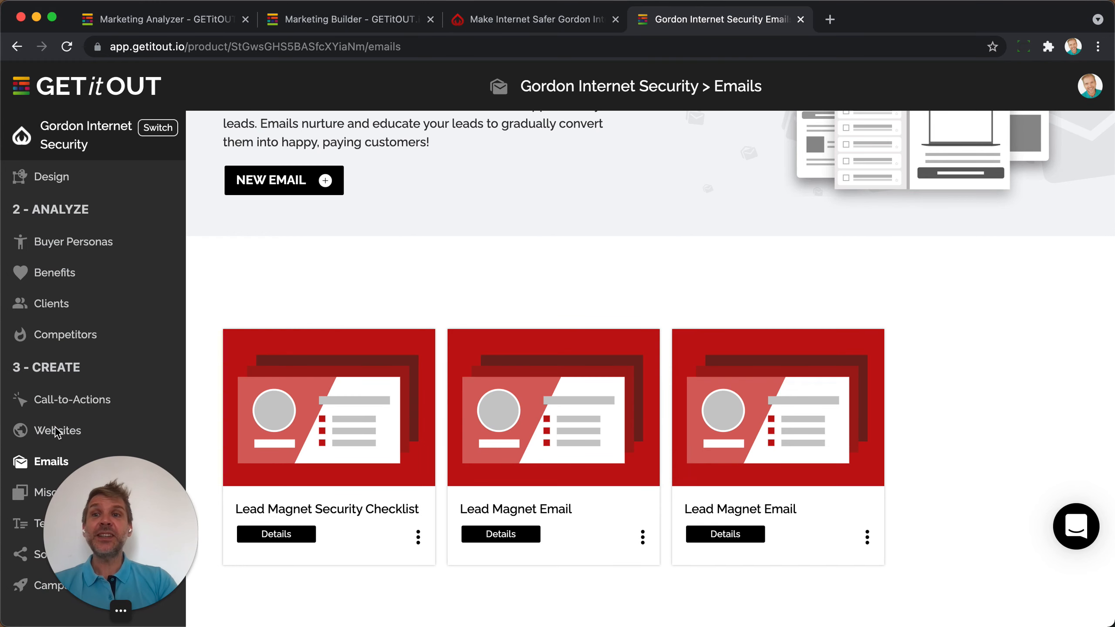
left_click(59, 432)
scroll(343, 390, "up", 3)
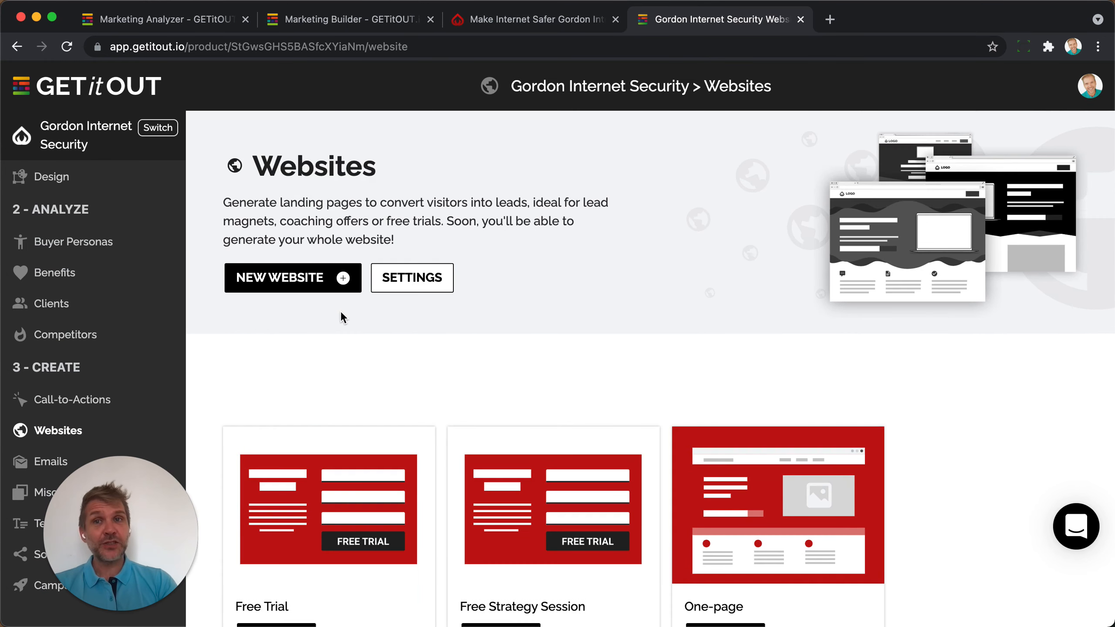
Start a new website on the Lead Magnet template and continue to Building Blocks.
left_click(281, 278)
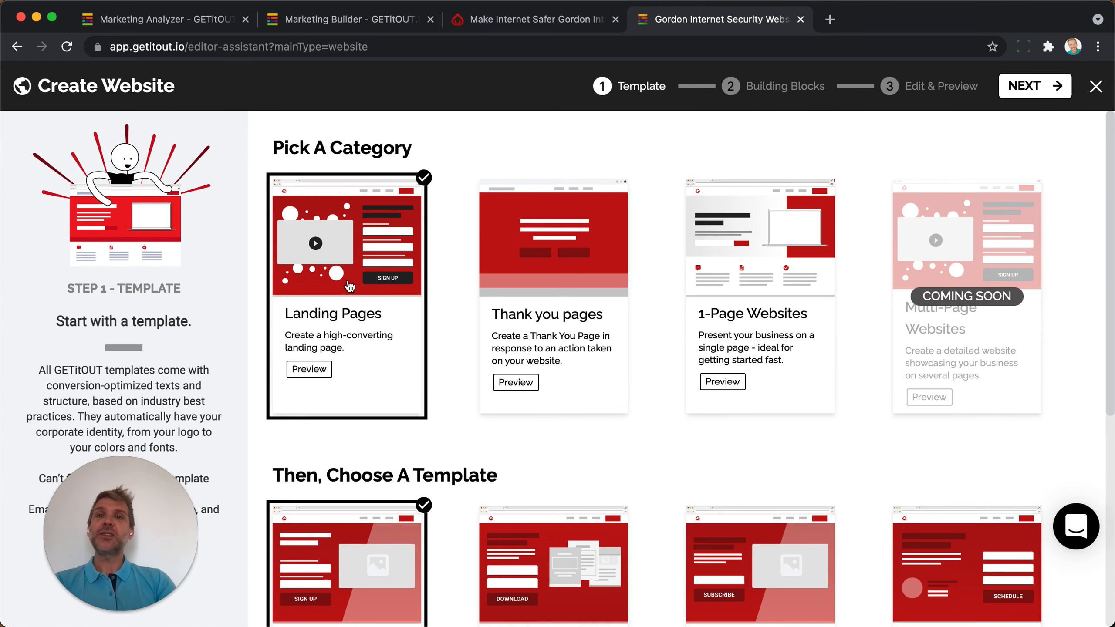
scroll(349, 284, "down", 7)
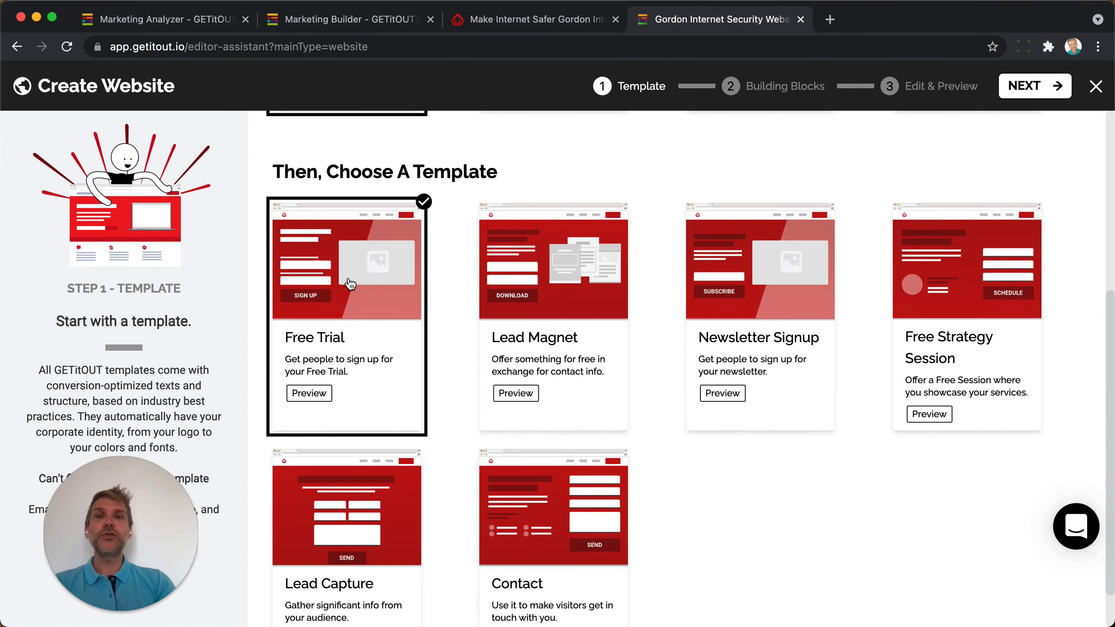
left_click(586, 287)
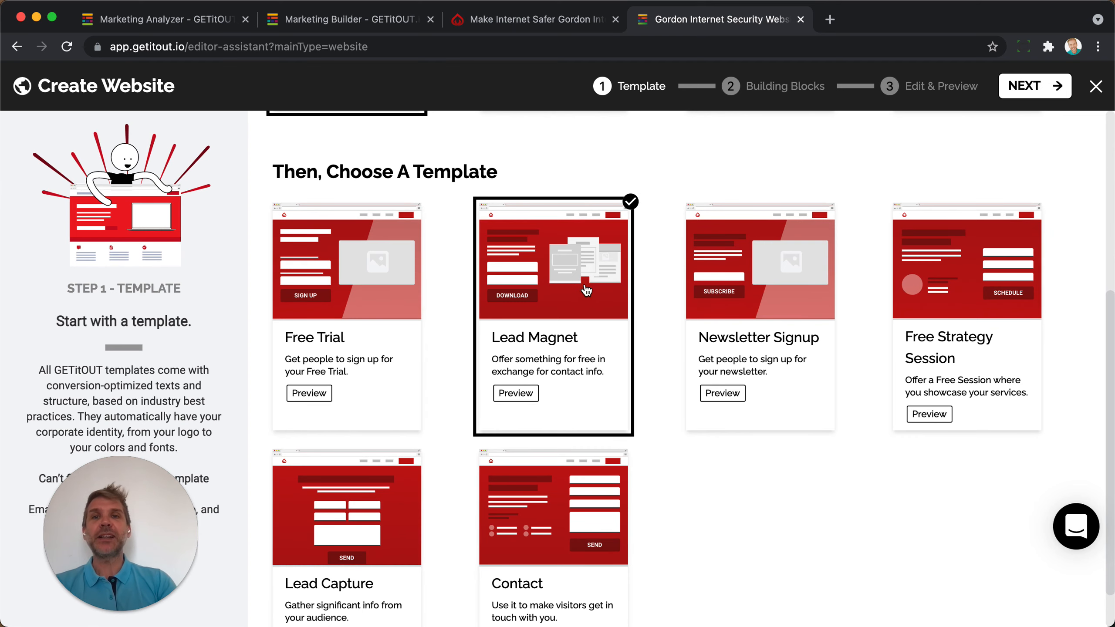
left_click(1035, 86)
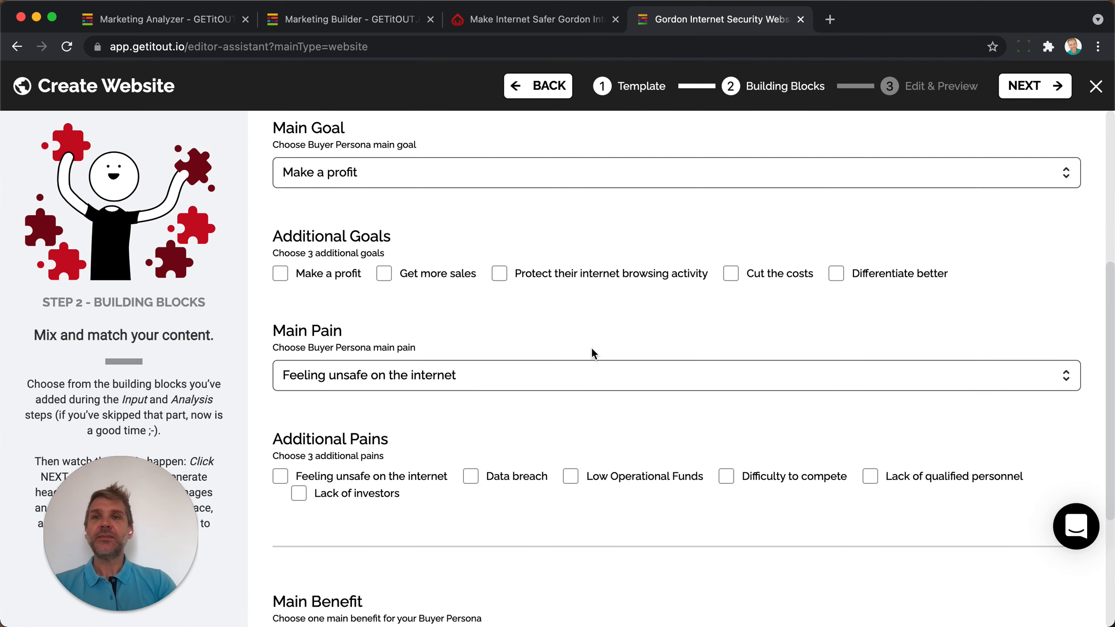
Keep Start-Up and Small Business Owner as persona and set the main goal to Get more sales.
scroll(590, 347, "up", 5)
scroll(591, 347, "up", 2)
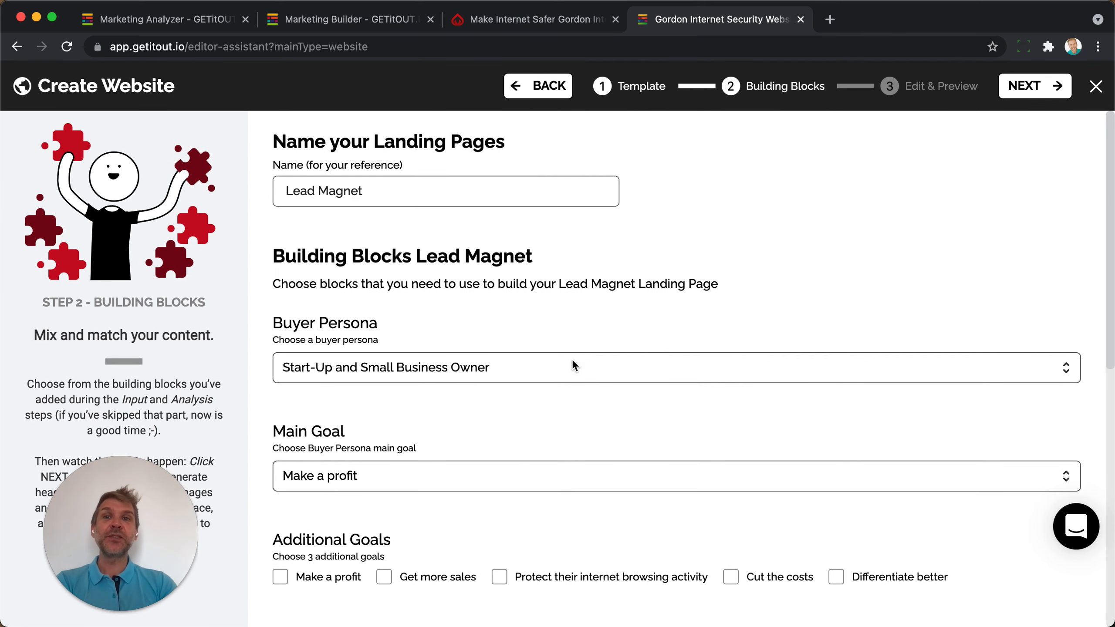
left_click(423, 370)
left_click(412, 410)
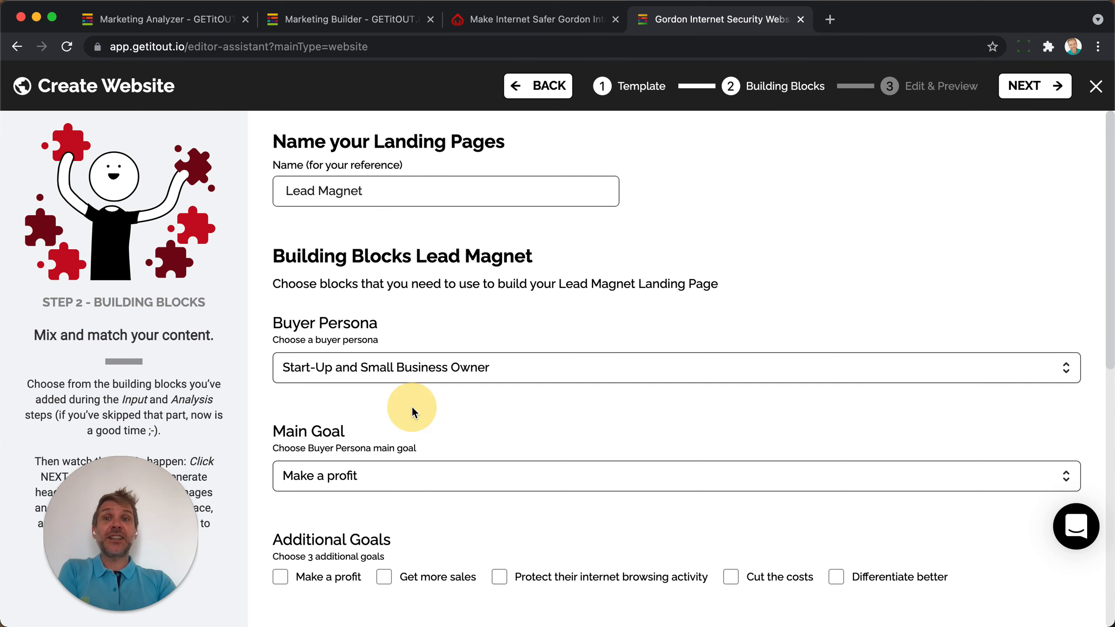
scroll(372, 381, "down", 6)
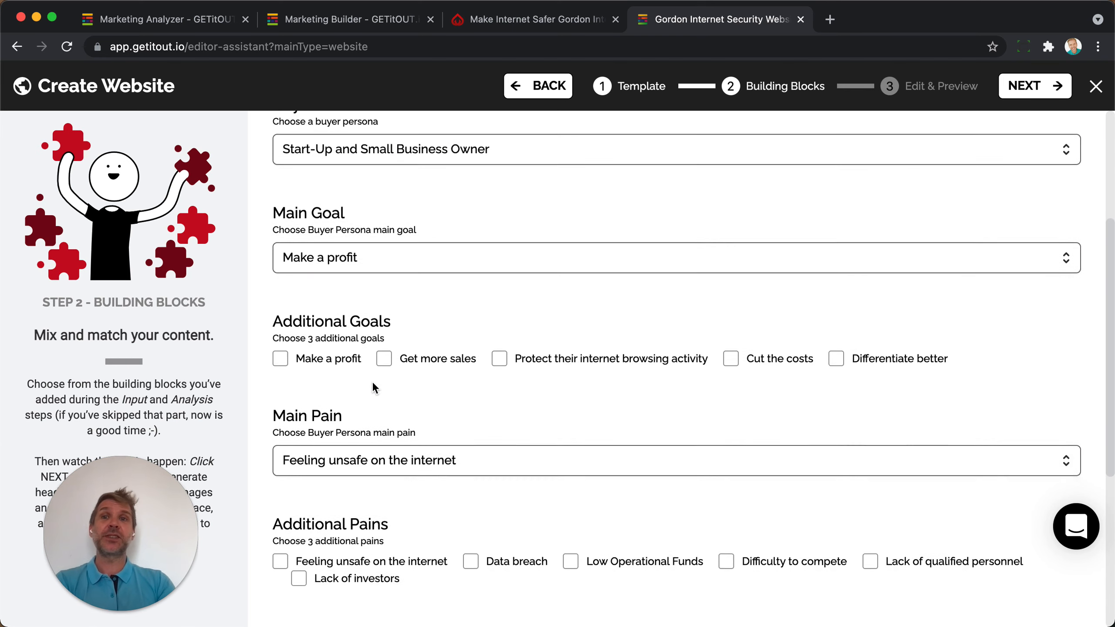
left_click(374, 219)
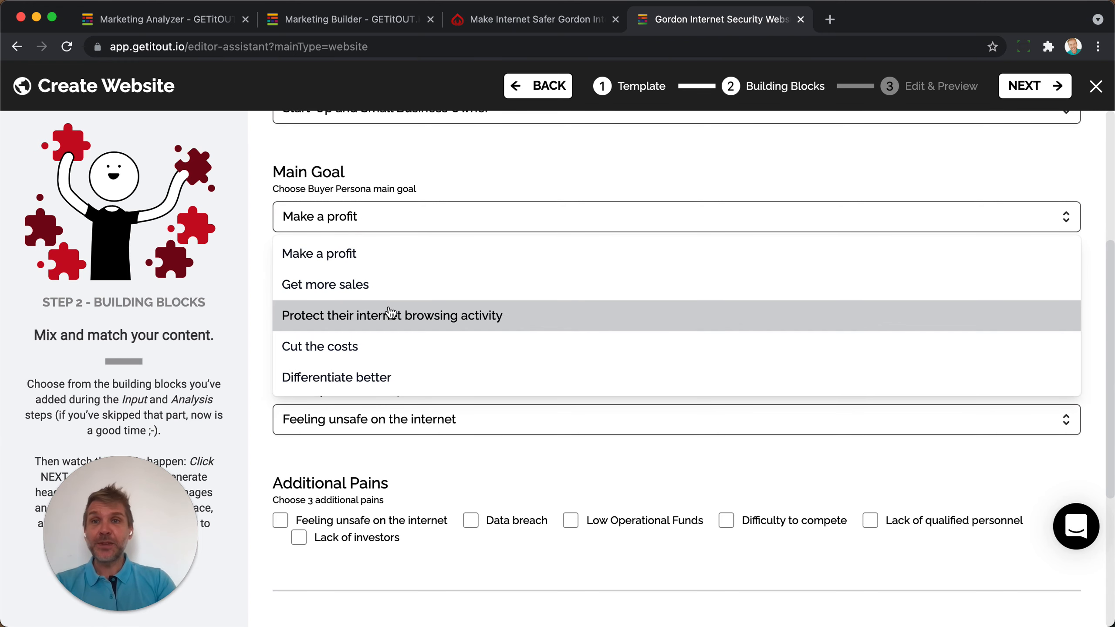
left_click(358, 286)
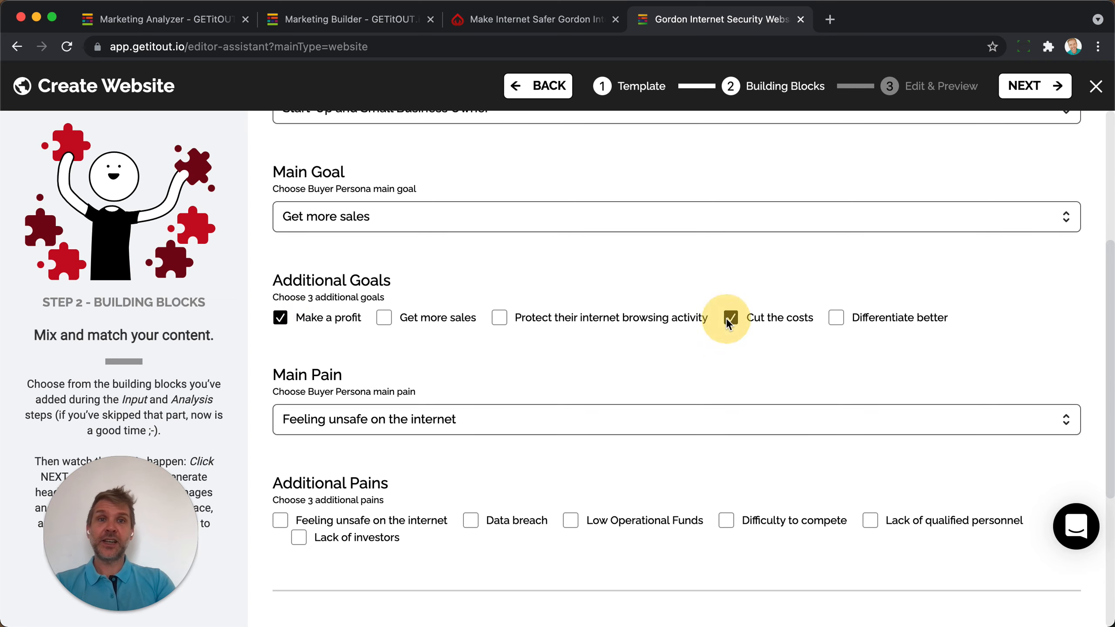
Add Data breach, Low Operational Funds and Difficulty to compete as additional pains.
scroll(673, 404, "down", 5)
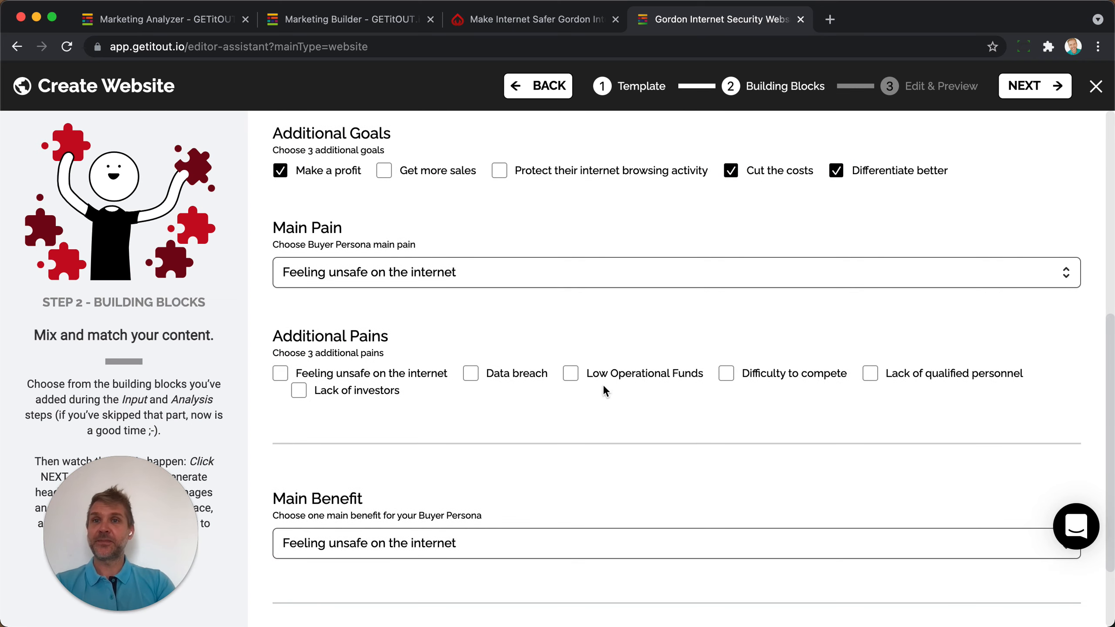
left_click(468, 374)
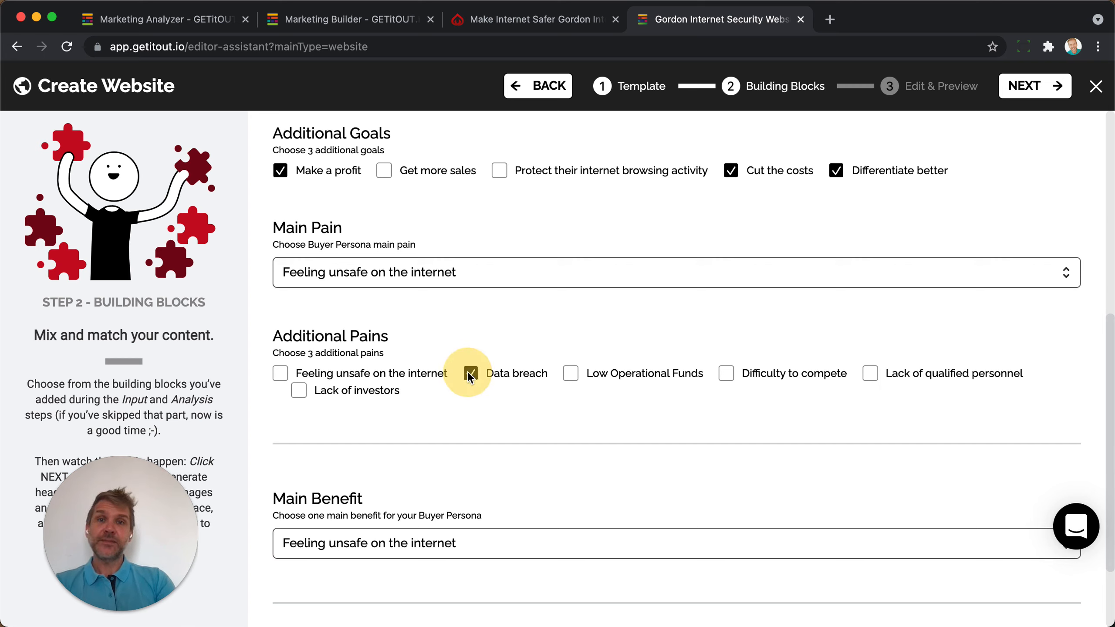
left_click(572, 374)
left_click(725, 374)
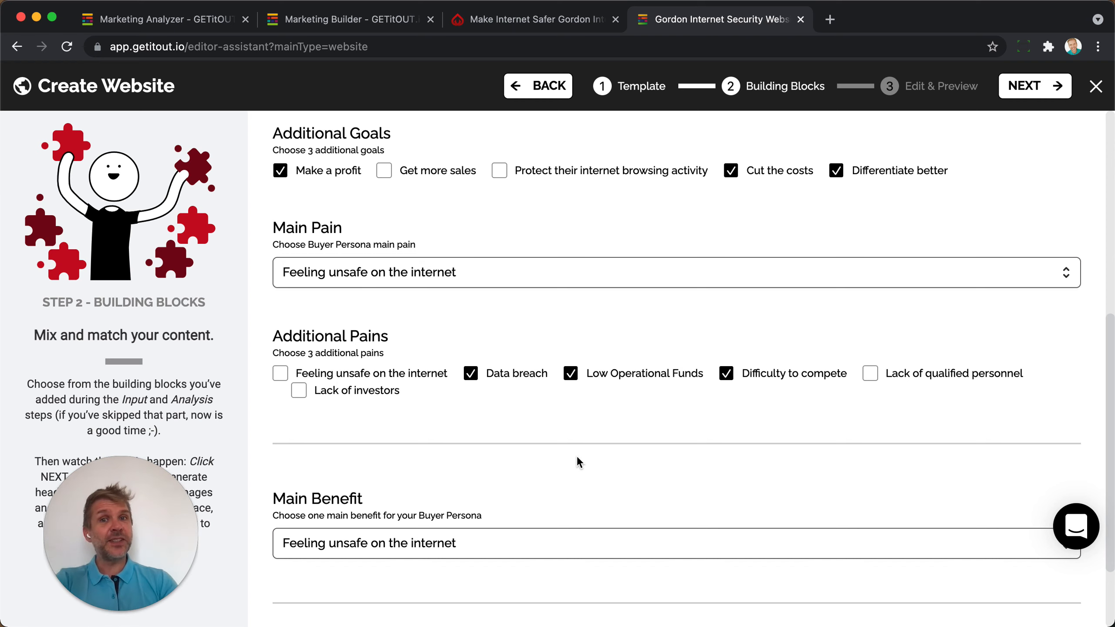
Make Privacy Protection the main benefit, keep Lead Magnet as call-to-action, and generate the page.
scroll(577, 458, "down", 3)
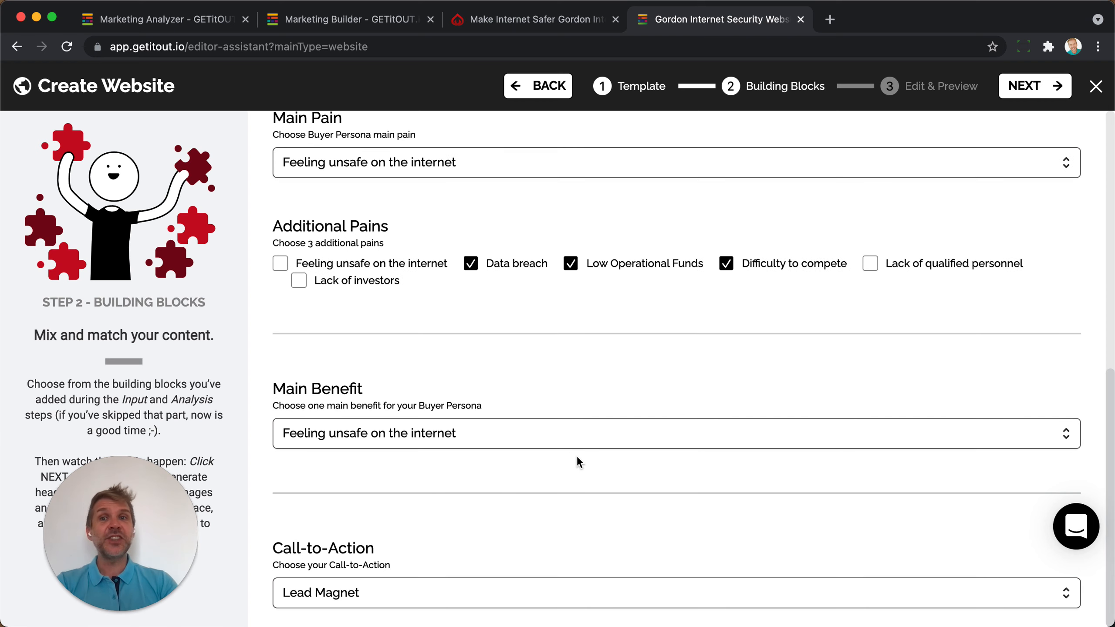
left_click(399, 434)
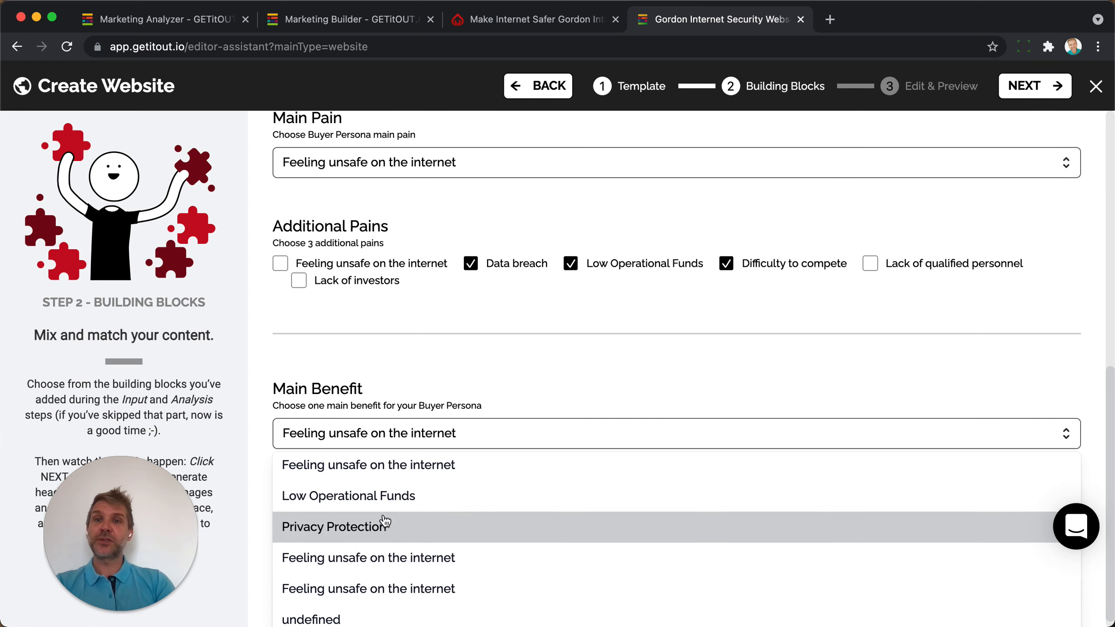
left_click(350, 526)
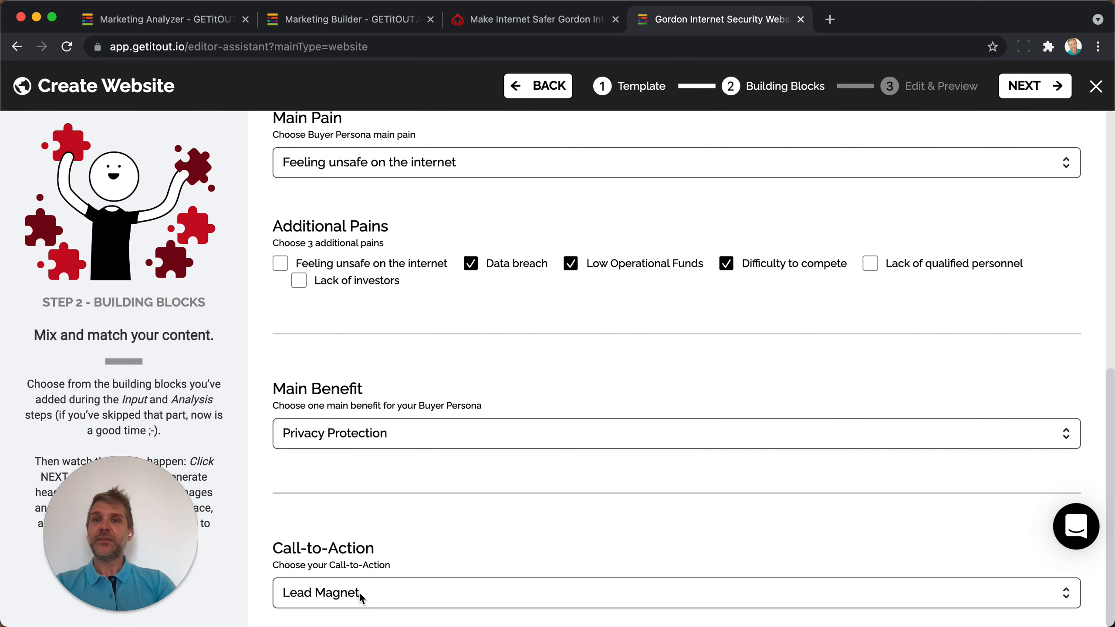
left_click(359, 592)
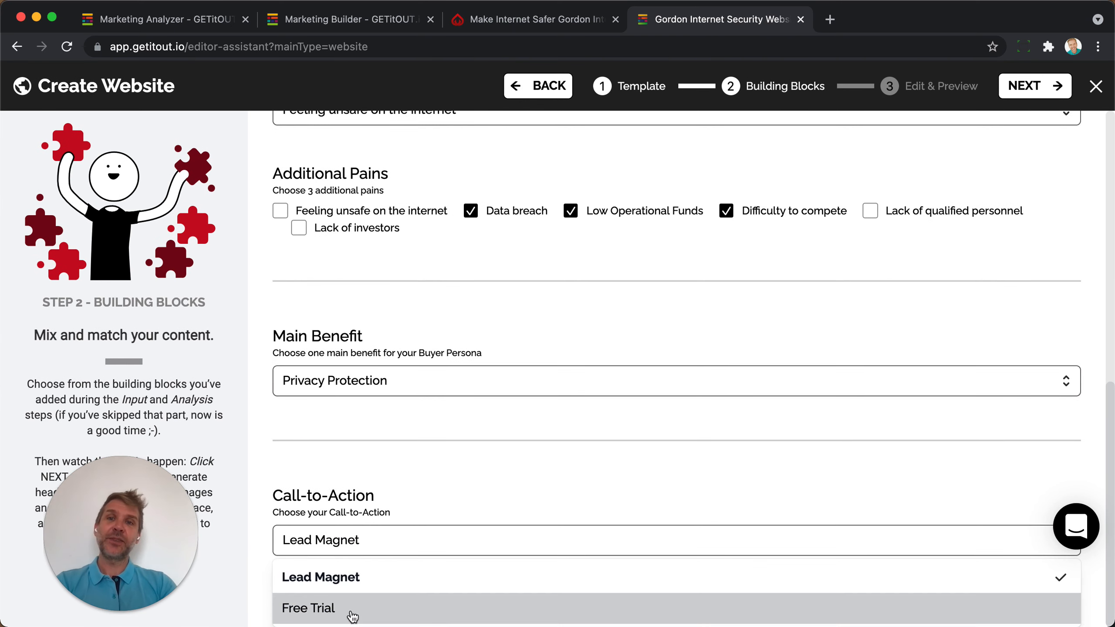
left_click(344, 582)
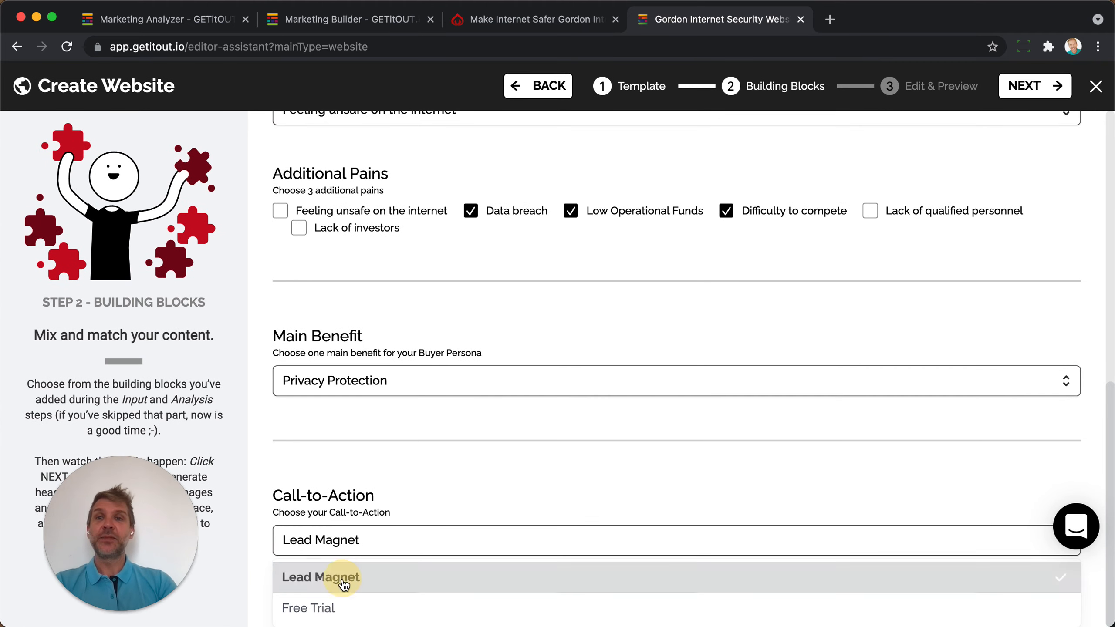
left_click(1027, 93)
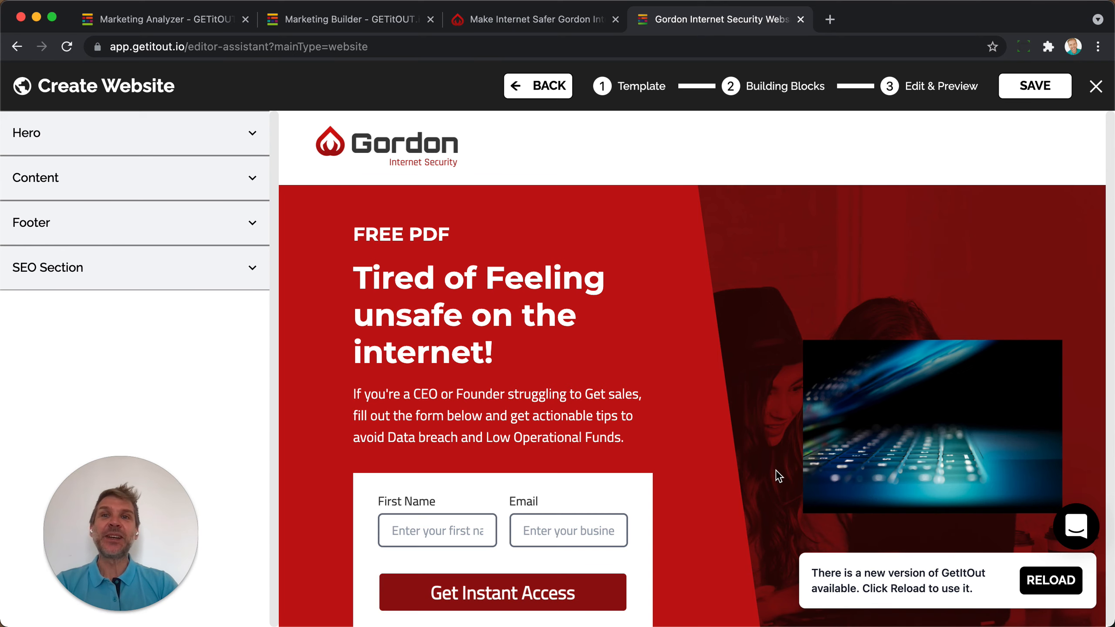
Scroll the generated page and select the Tired of Feeling heading and the CEO or Founder text.
scroll(778, 476, "down", 8)
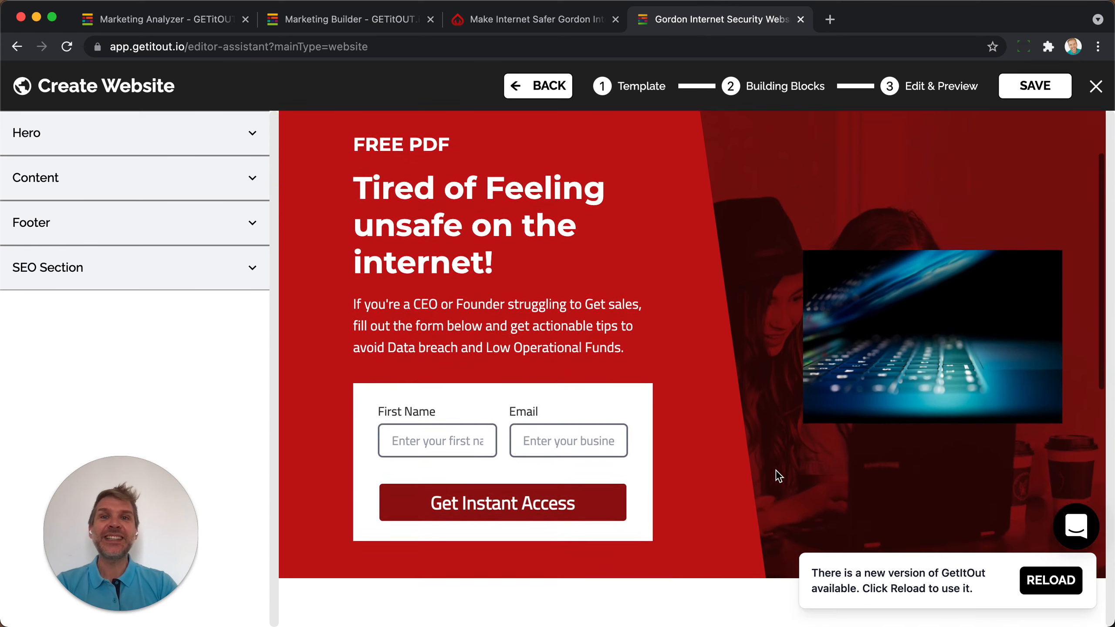
scroll(775, 469, "down", 5)
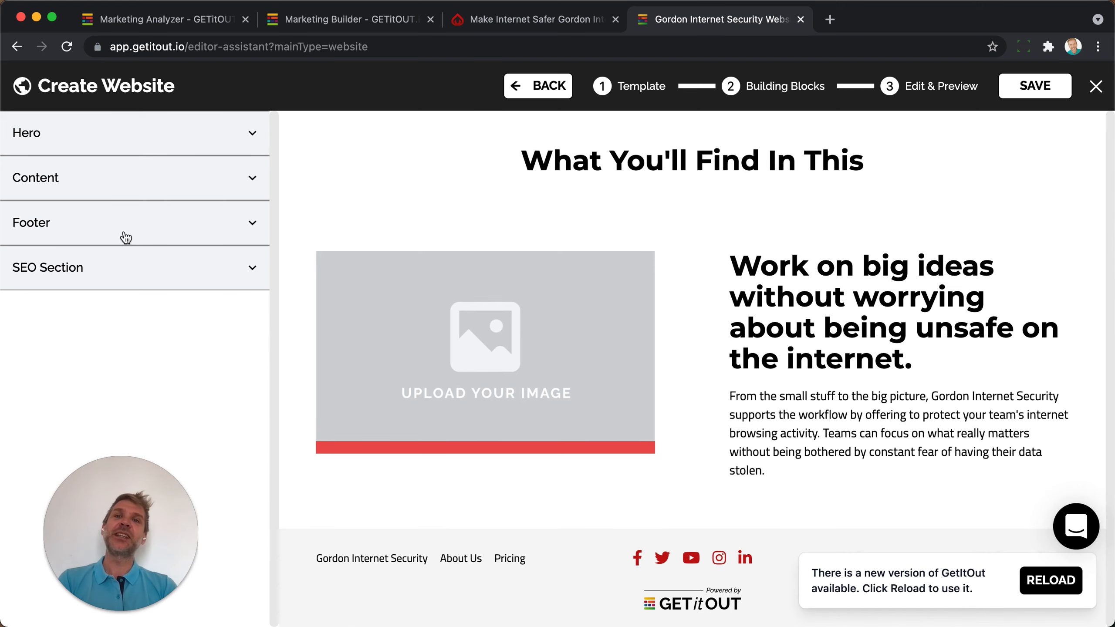
scroll(441, 334, "up", 15)
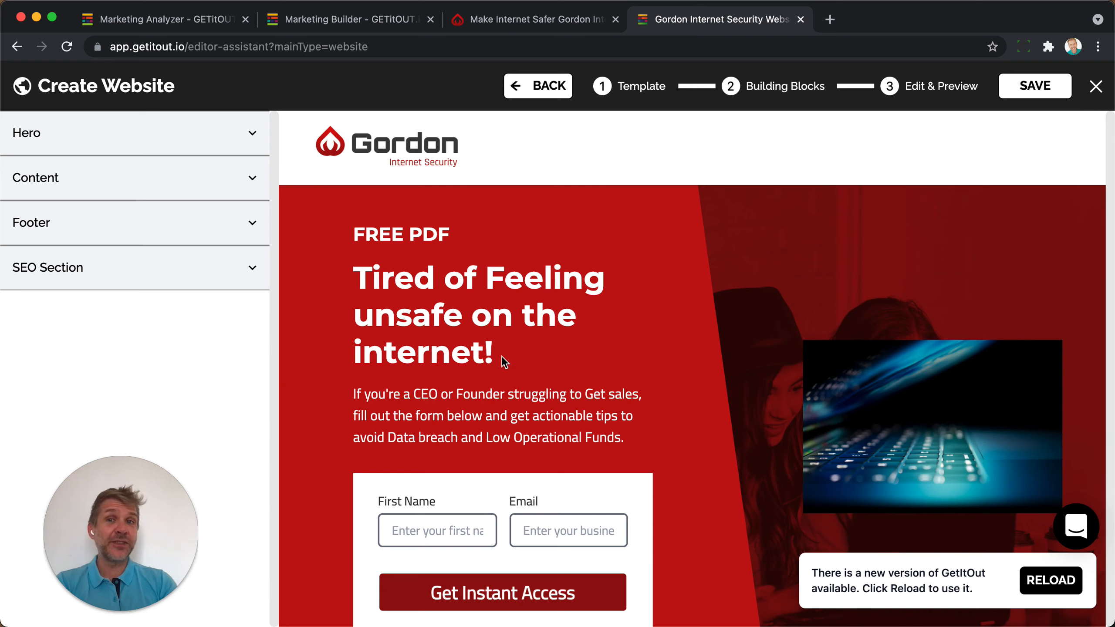
left_click(358, 274)
left_click_drag(358, 275, 559, 349)
left_click(559, 349)
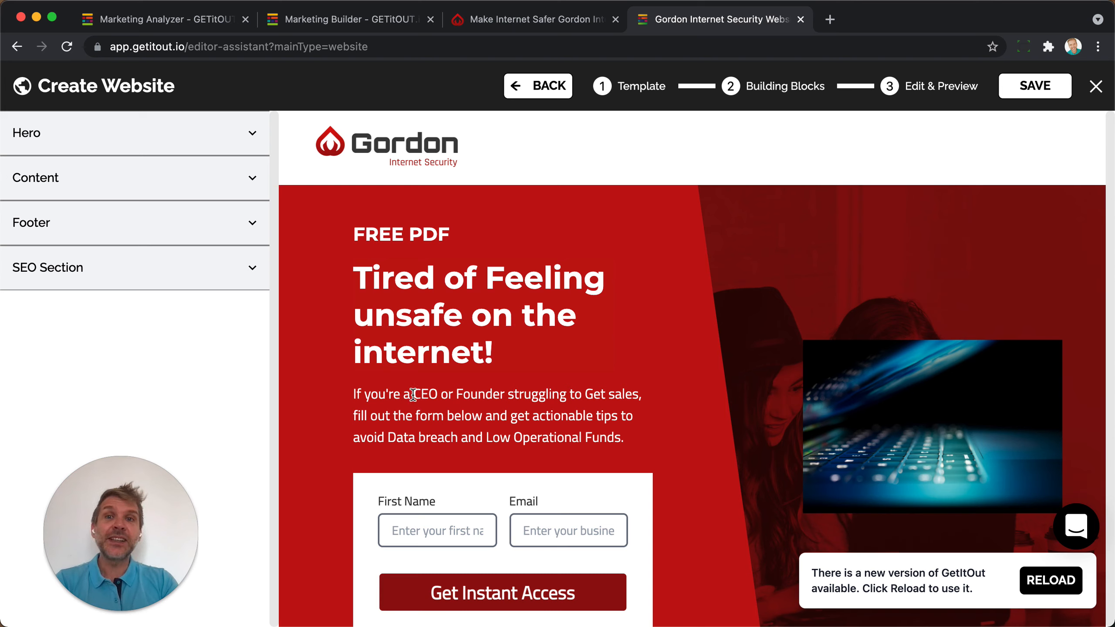
left_click_drag(414, 395, 510, 395)
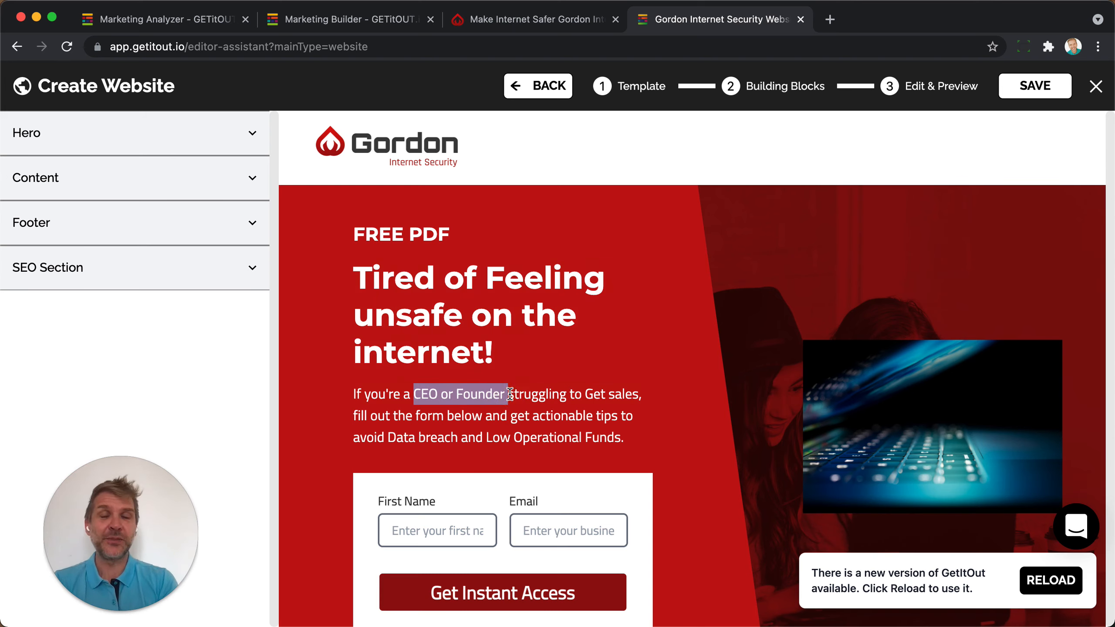
left_click(539, 368)
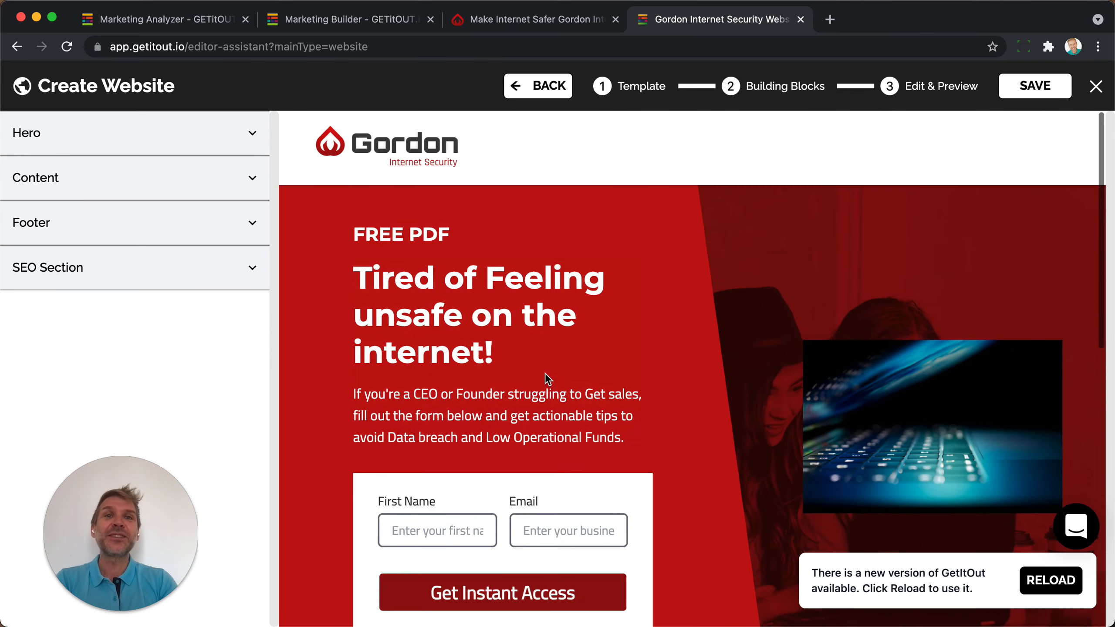
Save the new Lead Magnet website and dismiss the success notice.
left_click(1096, 86)
left_click(597, 391)
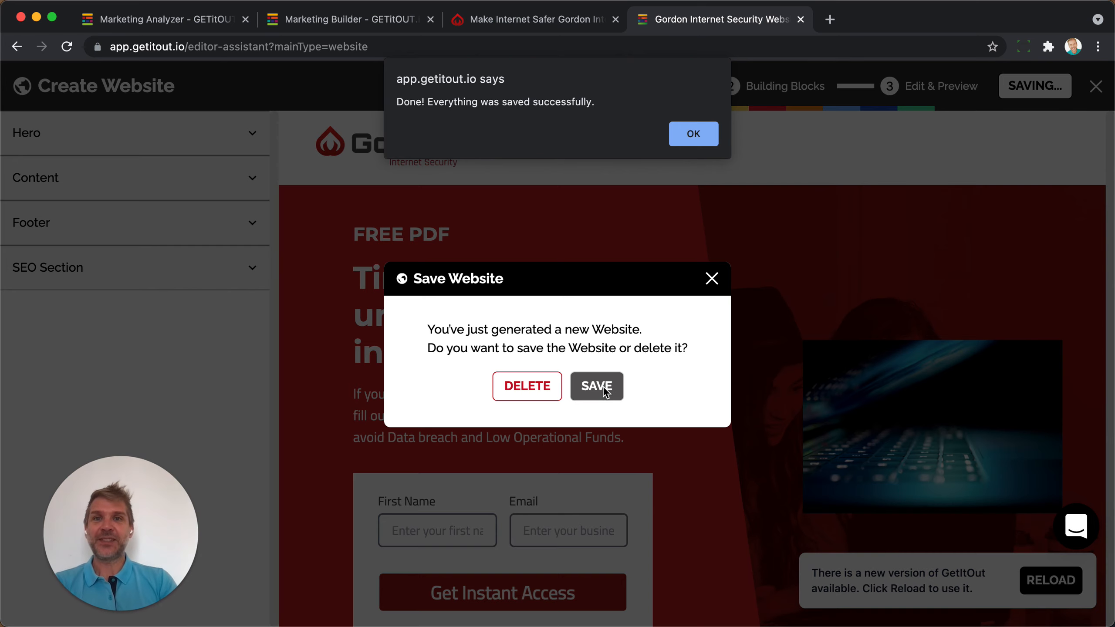
left_click(692, 134)
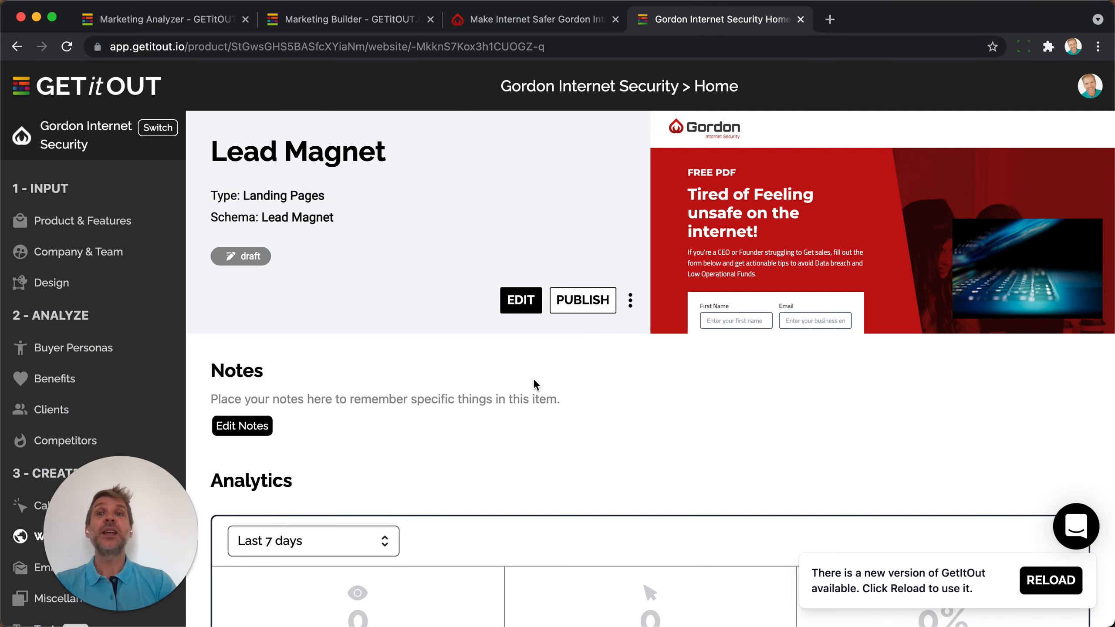
Publish the Lead Magnet page with its URL changed to lead-magnet-pdf.
left_click(588, 302)
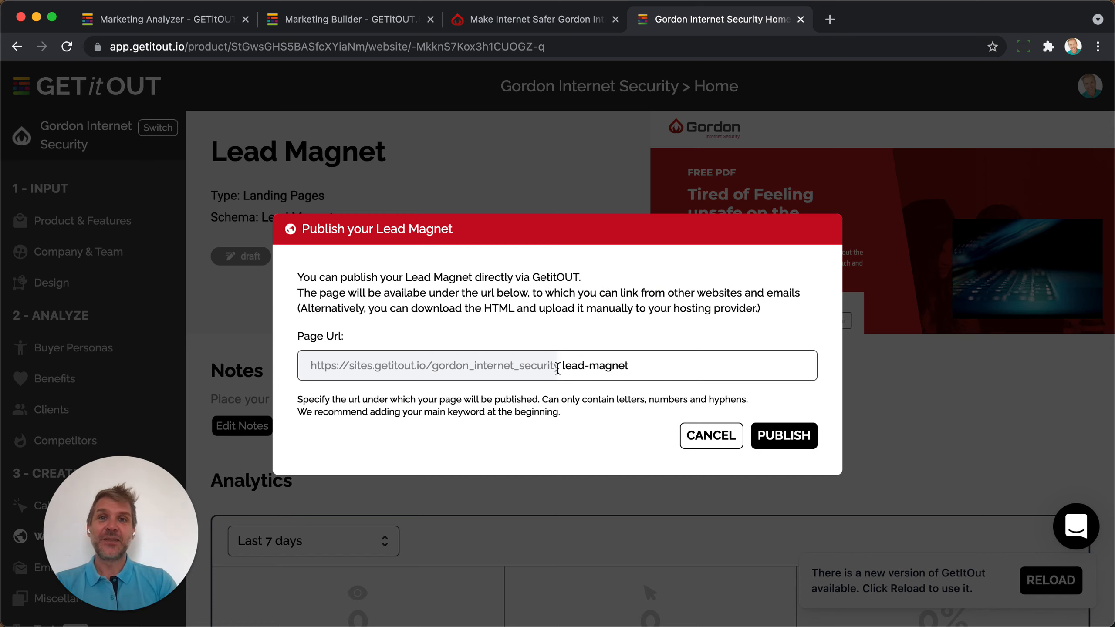
left_click_drag(560, 366, 678, 368)
left_click(647, 371)
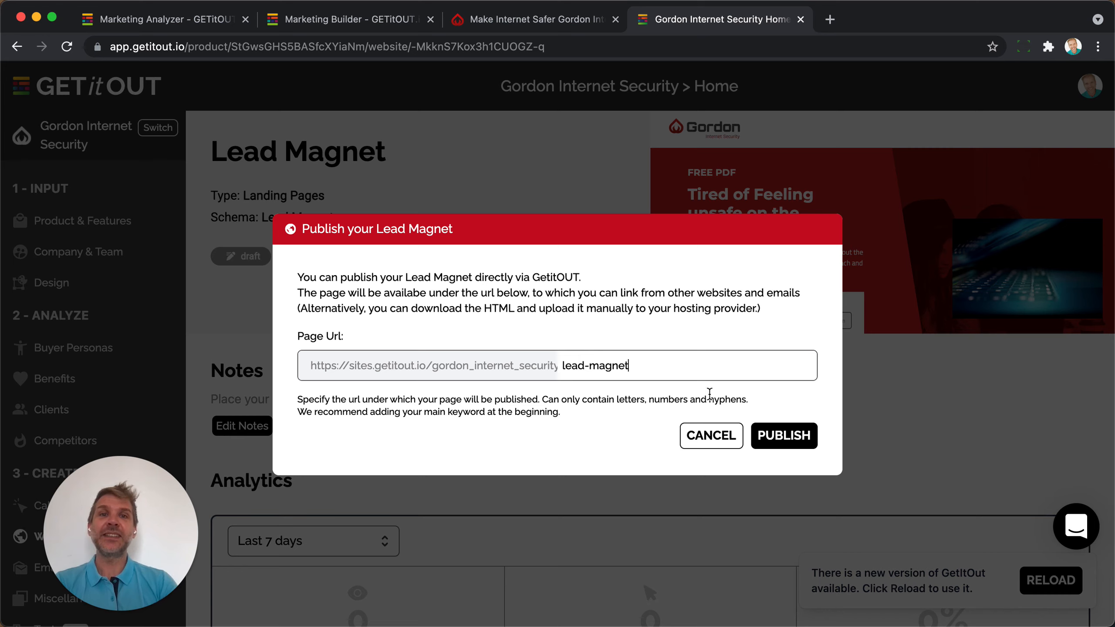
type("-pdf")
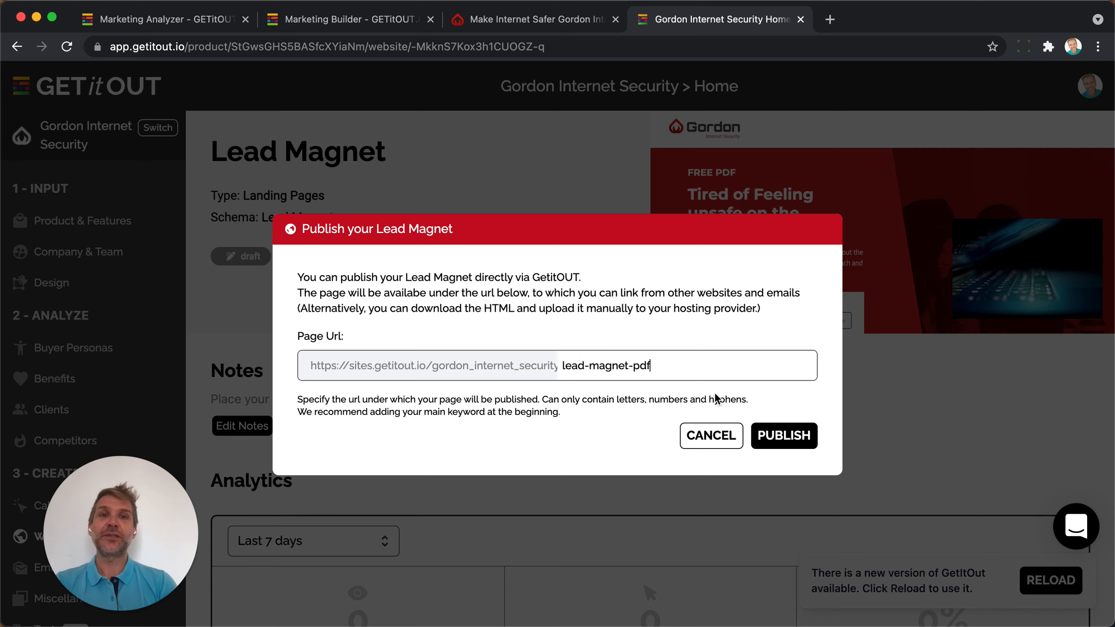
left_click(775, 435)
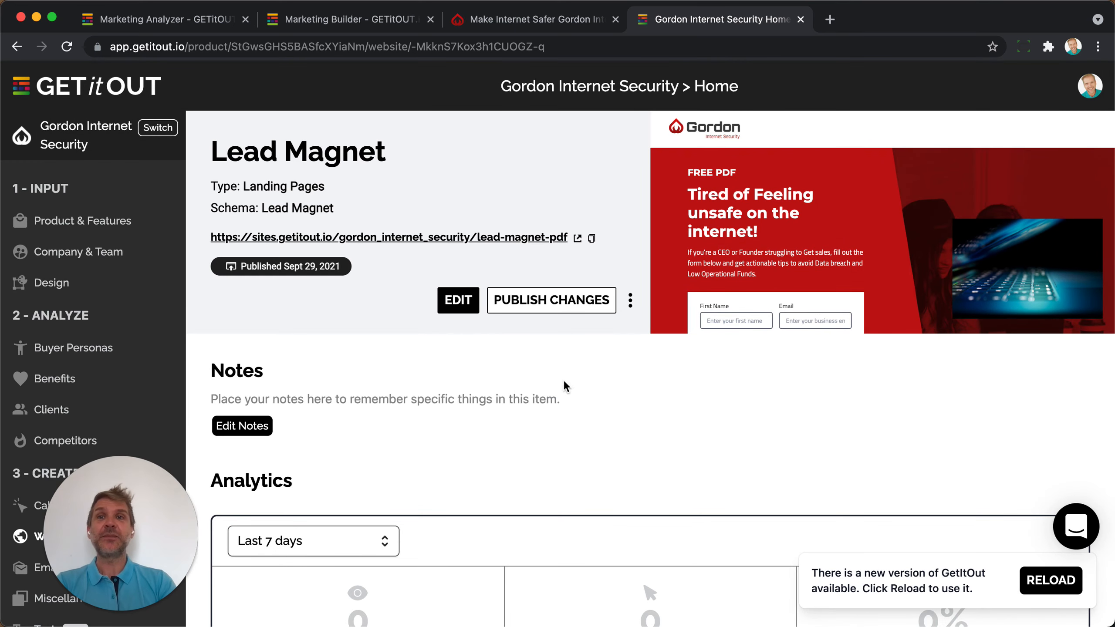
View the live lead-magnet-pdf page in a new tab, glance at the home site, then return.
left_click(510, 237)
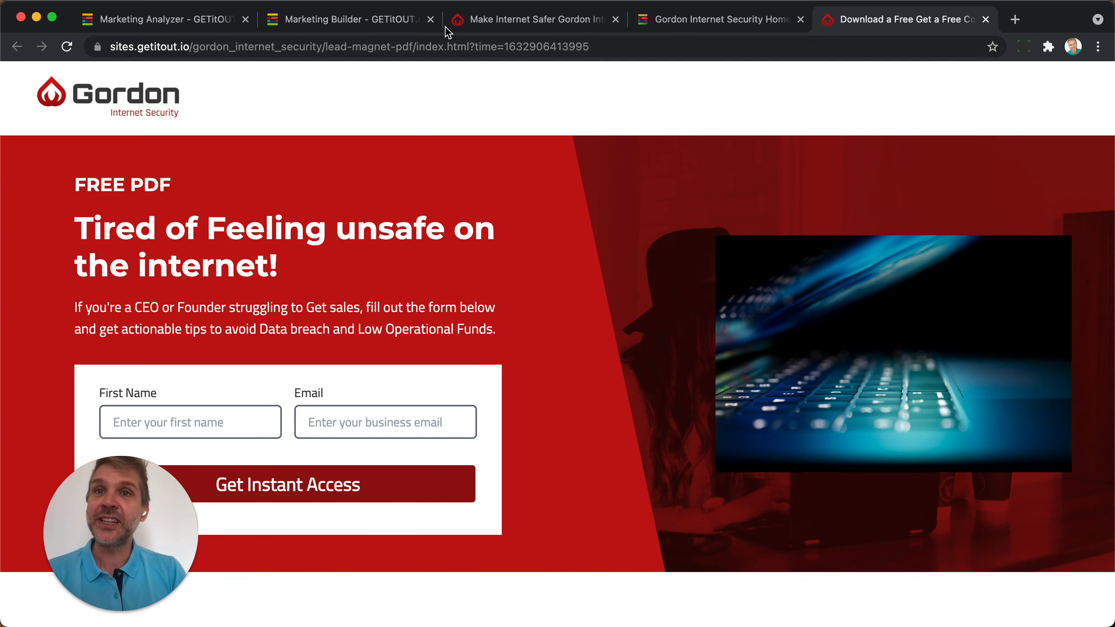
left_click(504, 25)
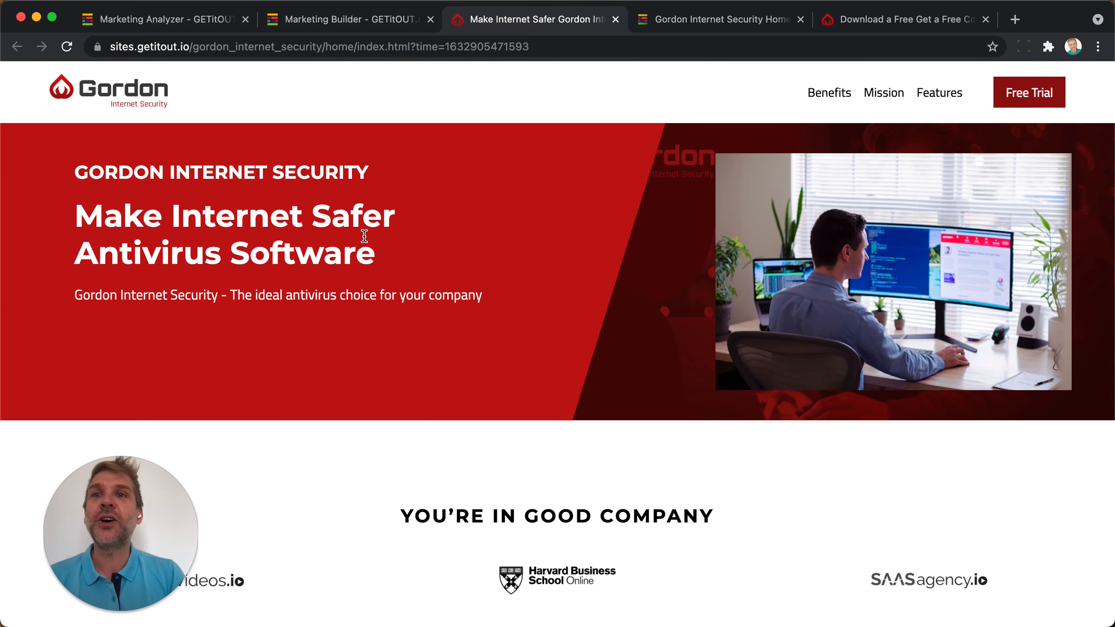
left_click(700, 19)
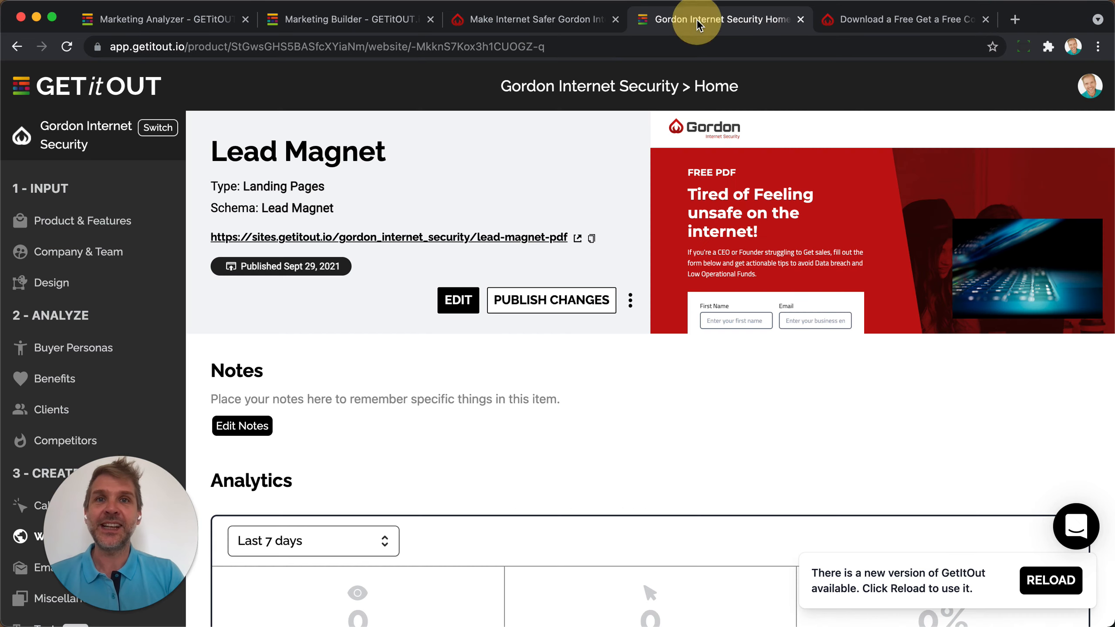
Go from the Products dashboard to the SAASvideos.io product's Home page.
left_click(81, 96)
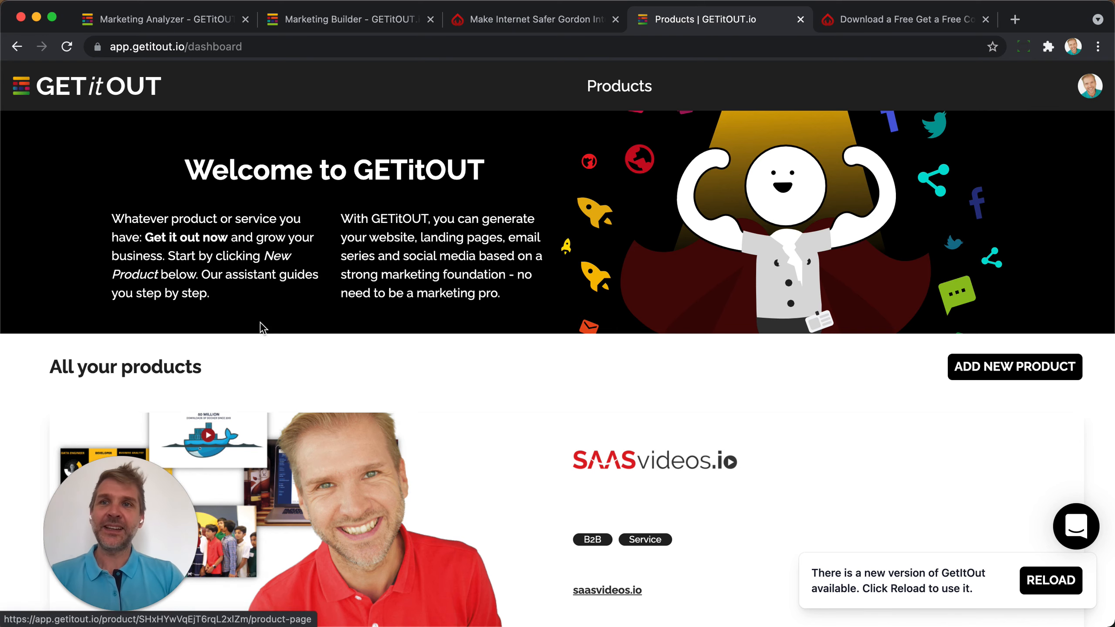
scroll(563, 453, "down", 3)
scroll(563, 449, "down", 1)
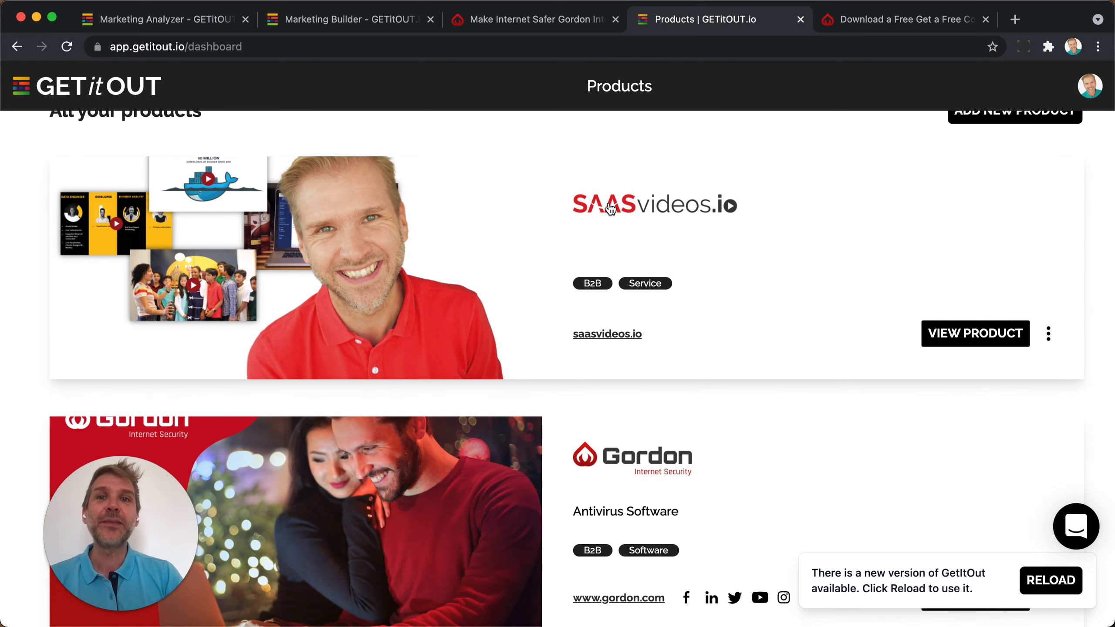
left_click(415, 281)
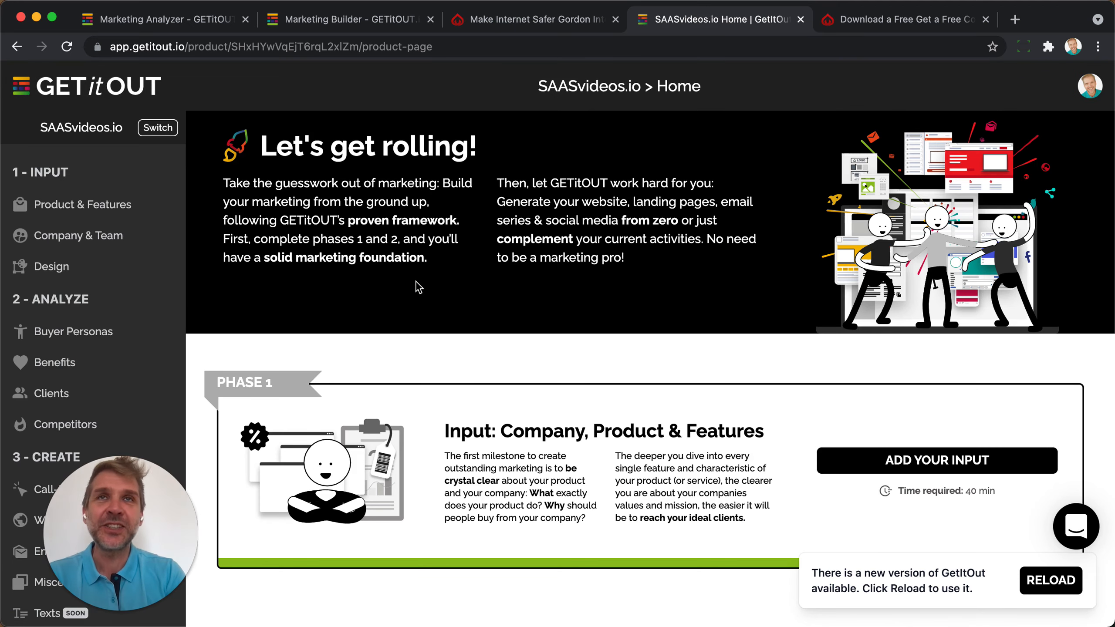